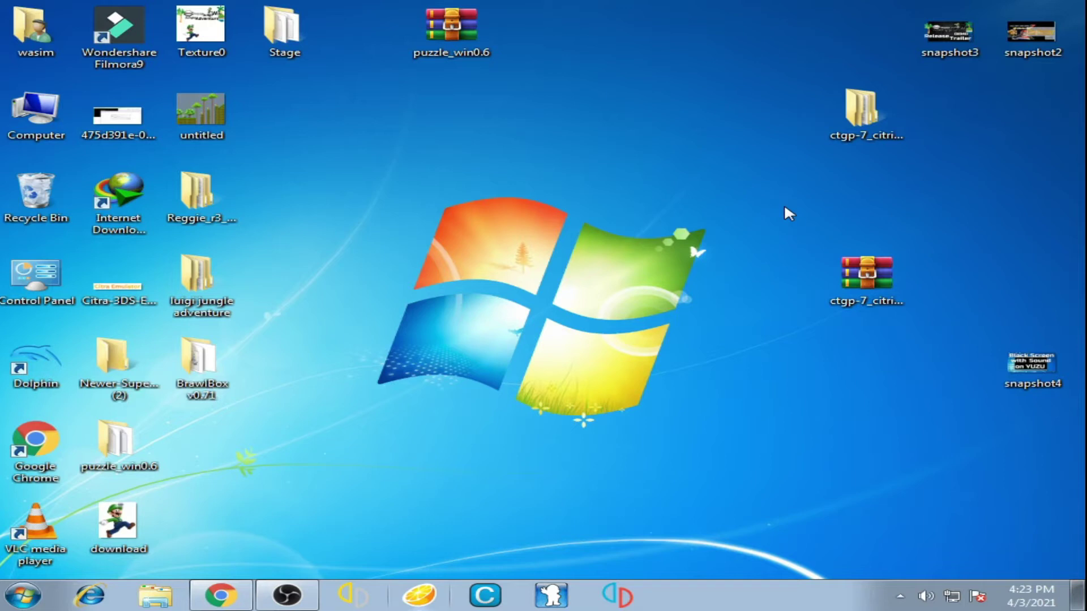
Review the AMD Radeon HD 5450 adapter properties (512 MB dedicated memory) in Screen Resolution, then close both windows
{"action": "right_click", "coordinate": [586, 248]}
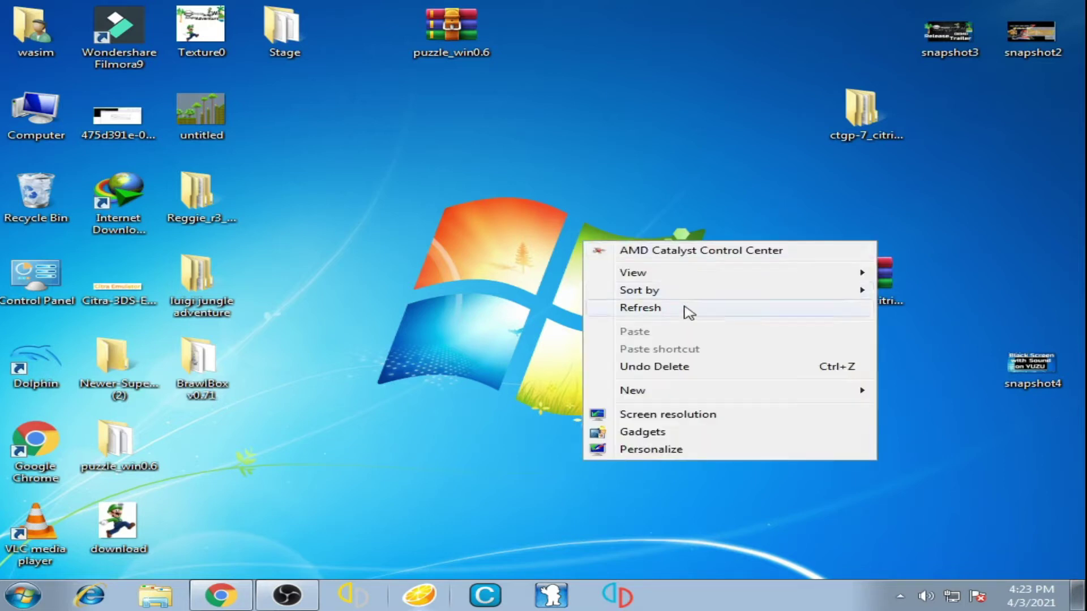
{"action": "left_click", "coordinate": [671, 417]}
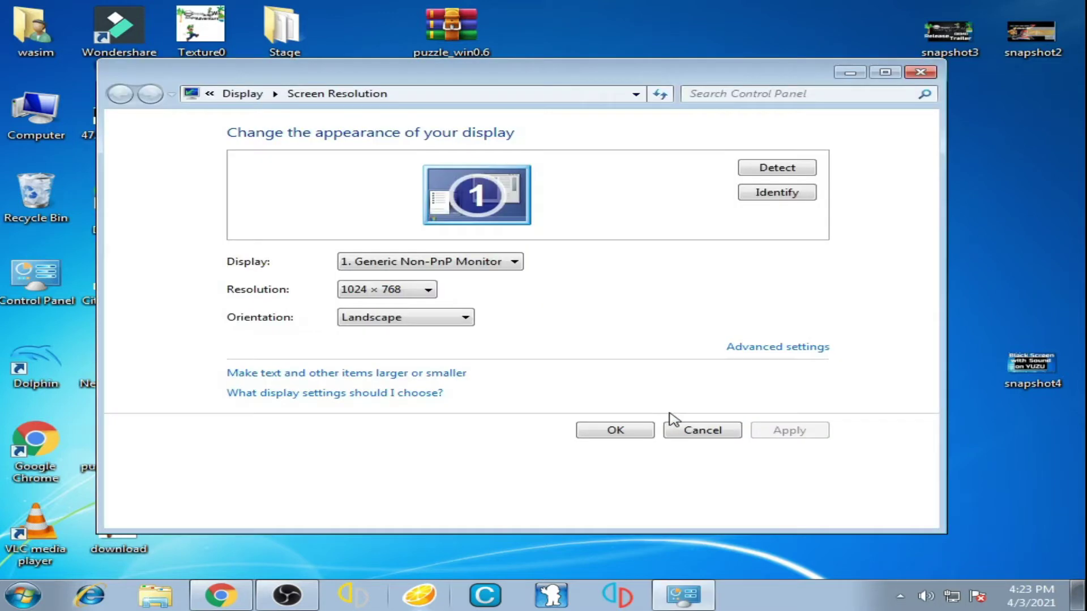
{"action": "left_click", "coordinate": [760, 348]}
{"action": "left_click_drag", "start_coordinate": [419, 90], "coordinate": [534, 184]}
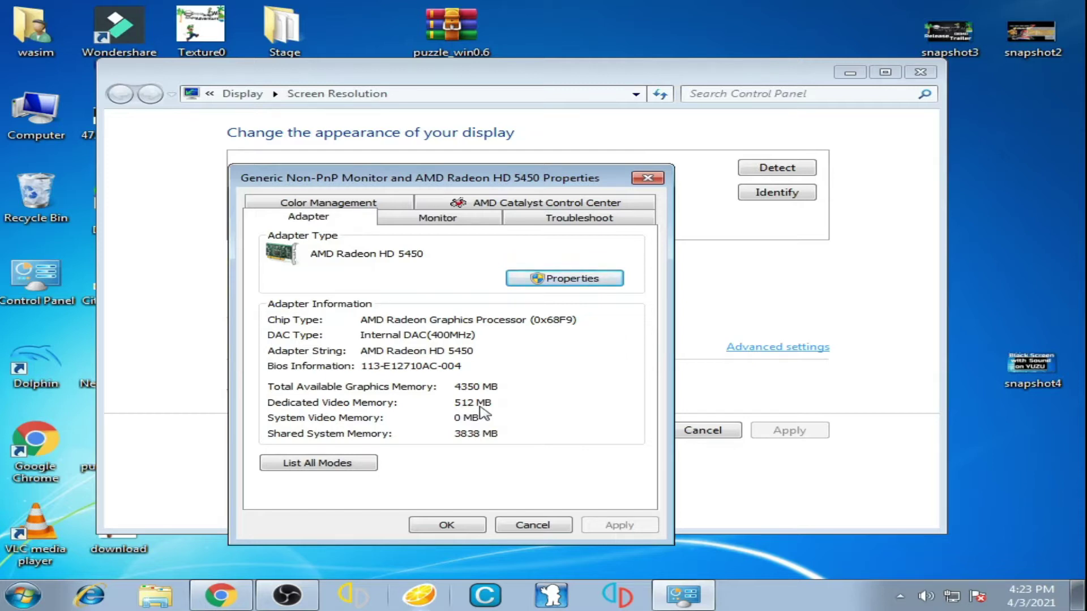
{"action": "left_click", "coordinate": [475, 524]}
{"action": "left_click", "coordinate": [911, 72]}
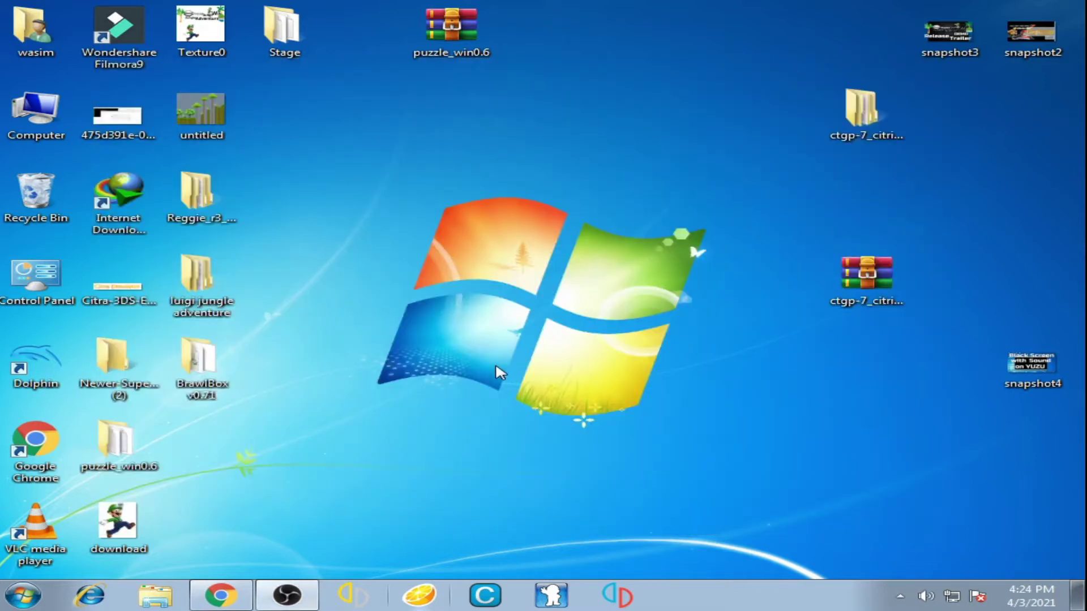
Launch New SUPER MARIO BROS. U in Cemu to its title screen at about 11 FPS, then minimise it
{"action": "left_click", "coordinate": [480, 594]}
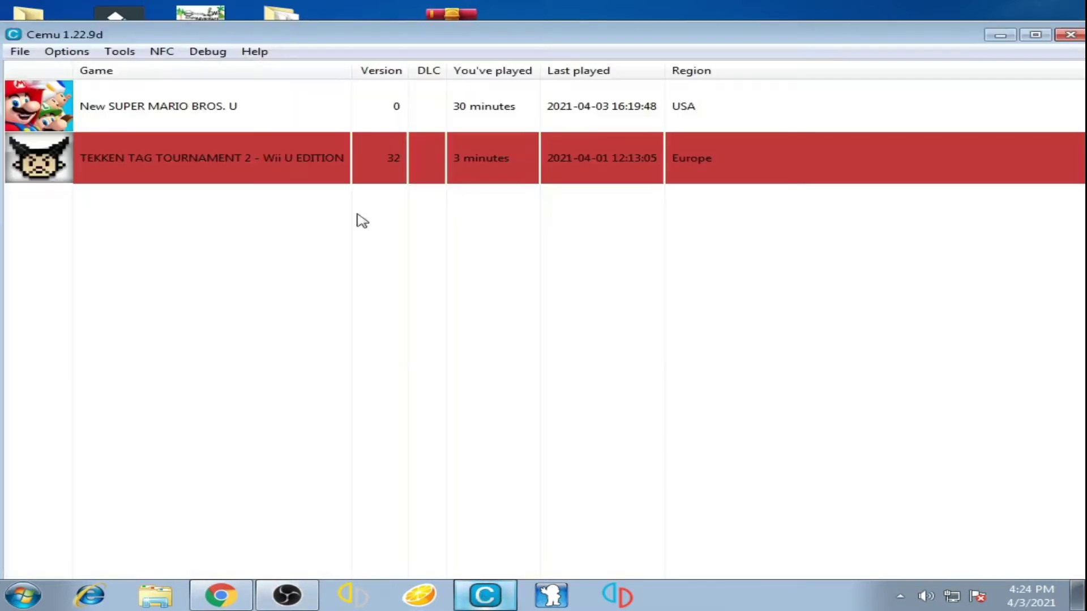
{"action": "left_click_drag", "start_coordinate": [414, 42], "coordinate": [459, 154]}
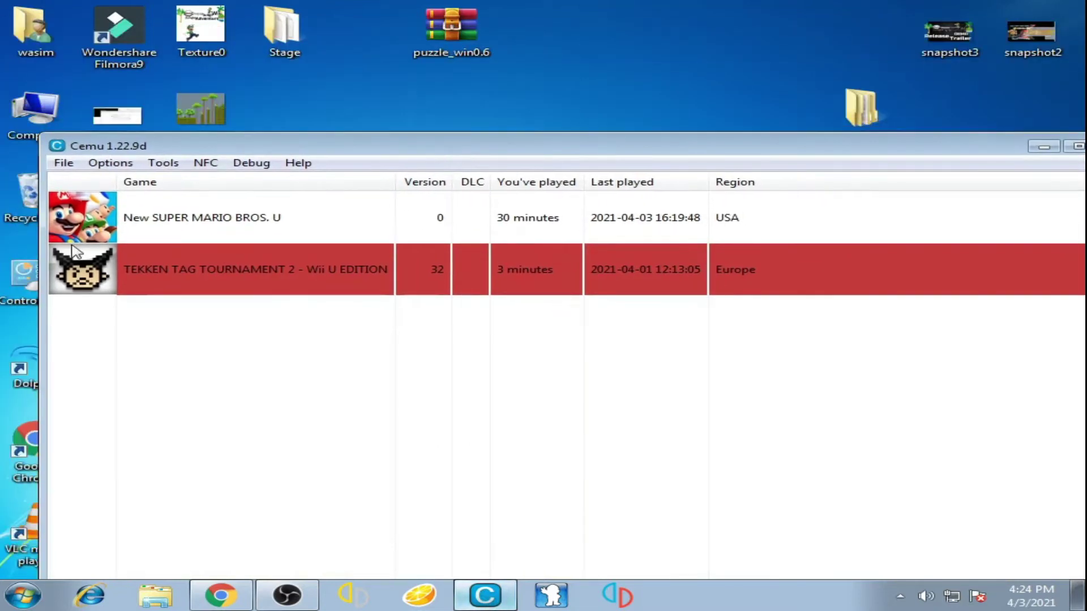
{"action": "double_click", "coordinate": [255, 221]}
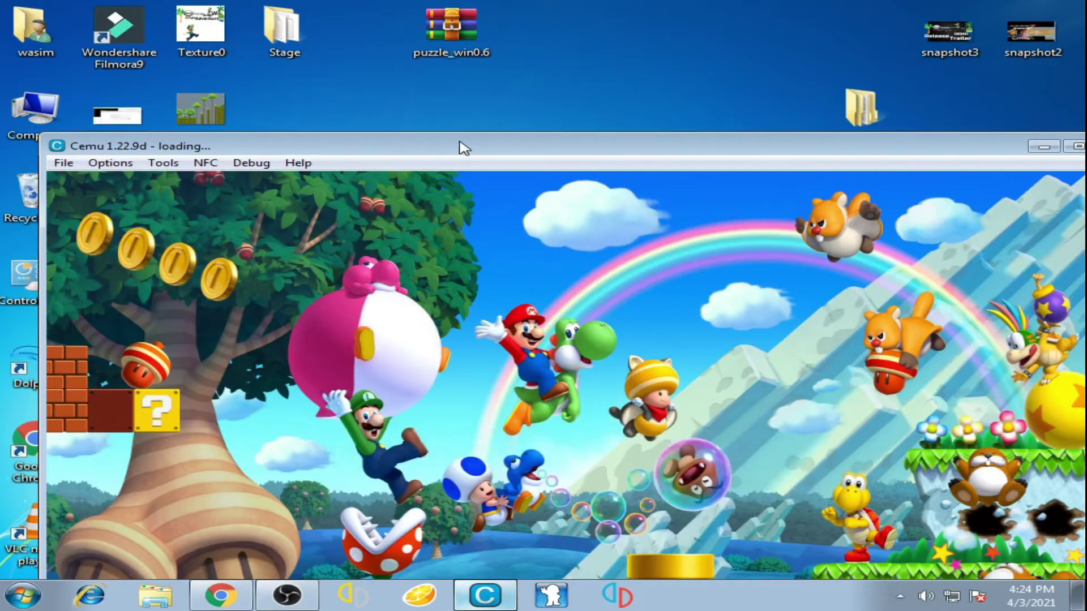
{"action": "left_click_drag", "start_coordinate": [464, 148], "coordinate": [497, 20]}
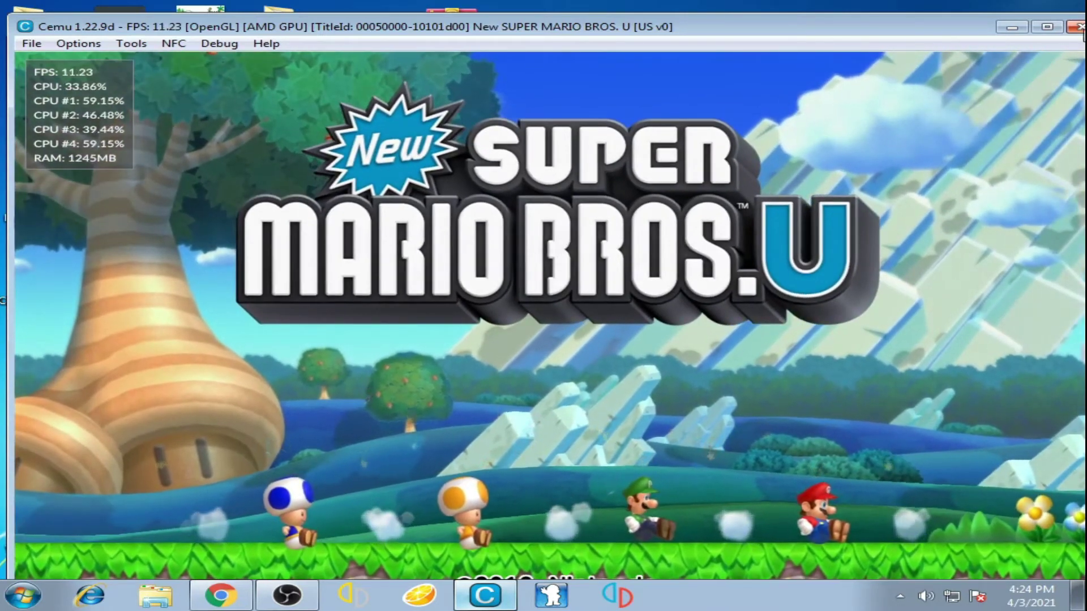
{"action": "left_click", "coordinate": [1011, 27]}
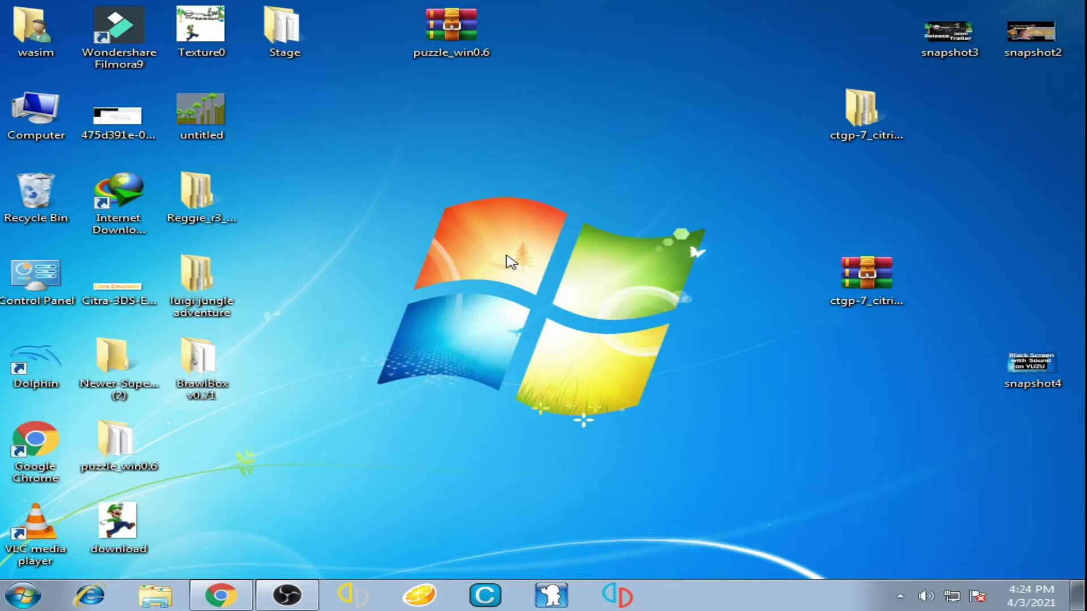
Open AMD Catalyst Control Center from the desktop menu and go to Performance > AMD OverDrive
{"action": "right_click", "coordinate": [606, 269]}
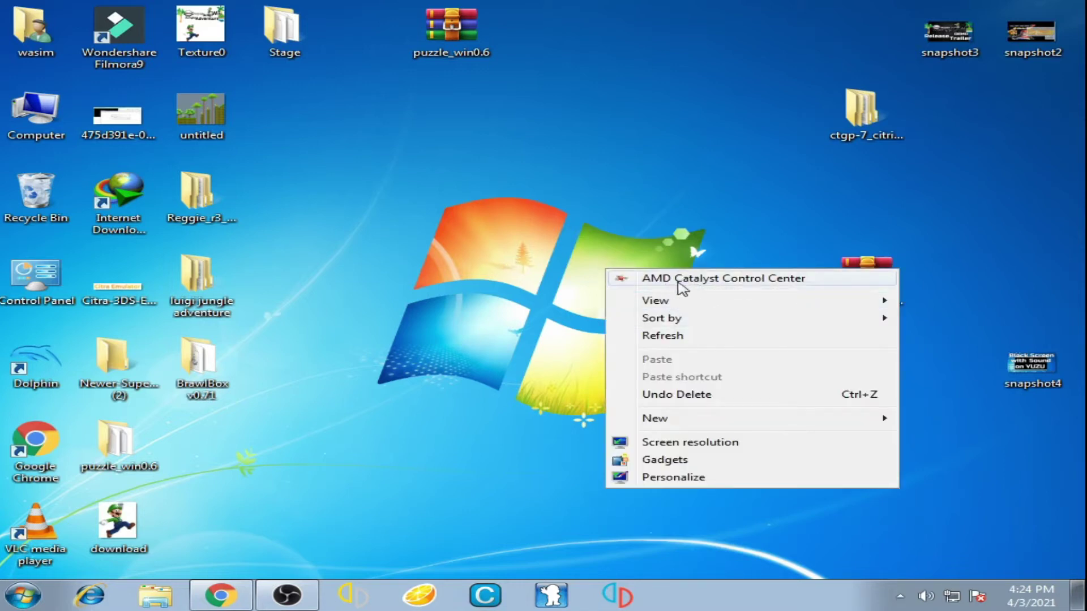
{"action": "left_click", "coordinate": [693, 280]}
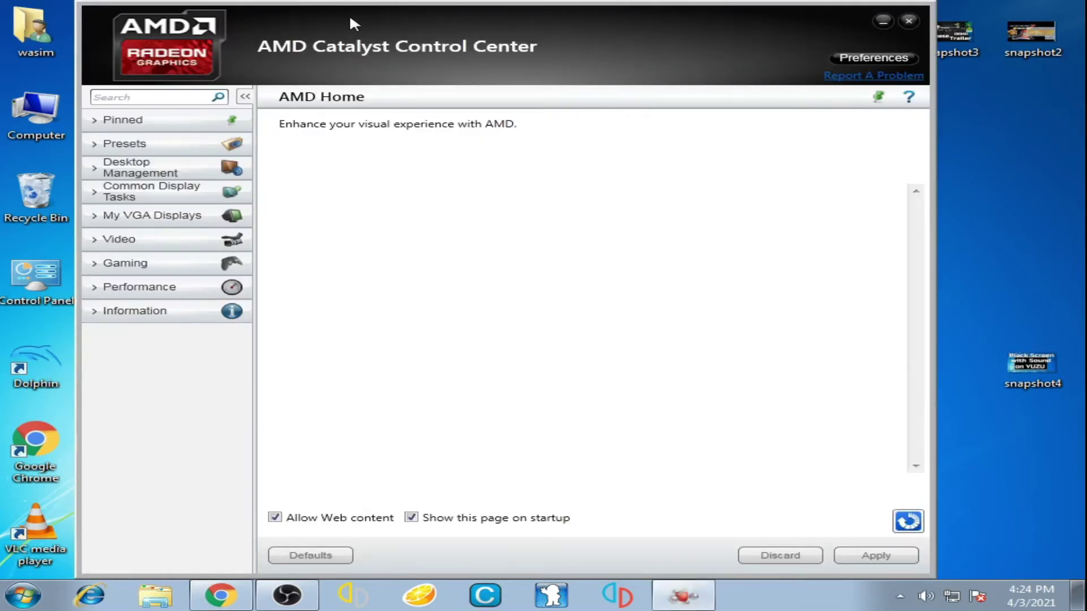
{"action": "left_click_drag", "start_coordinate": [349, 14], "coordinate": [430, 62]}
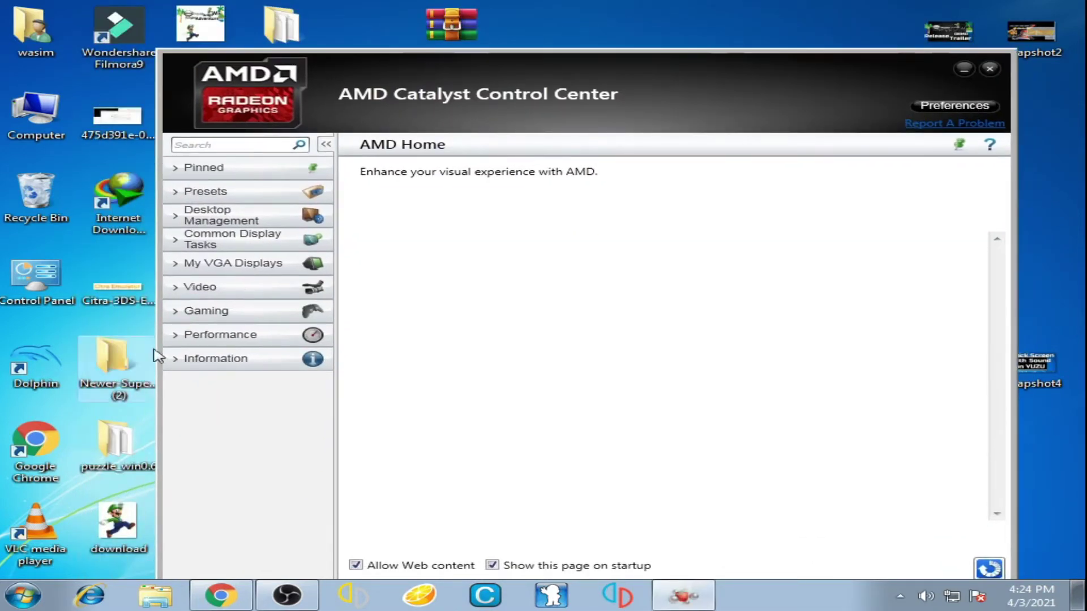
{"action": "left_click", "coordinate": [243, 335]}
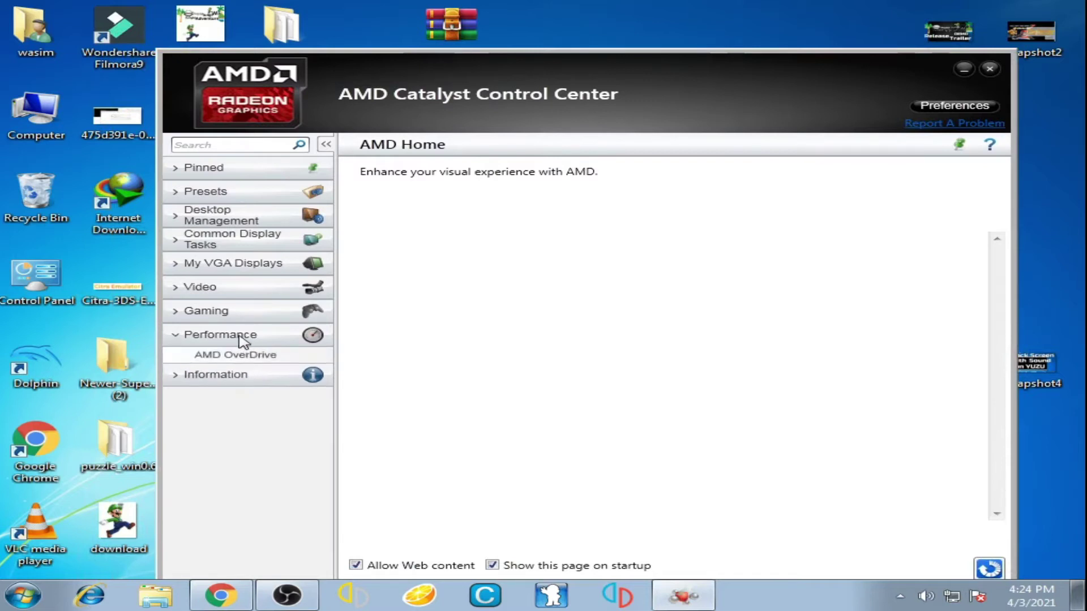
{"action": "left_click", "coordinate": [237, 357]}
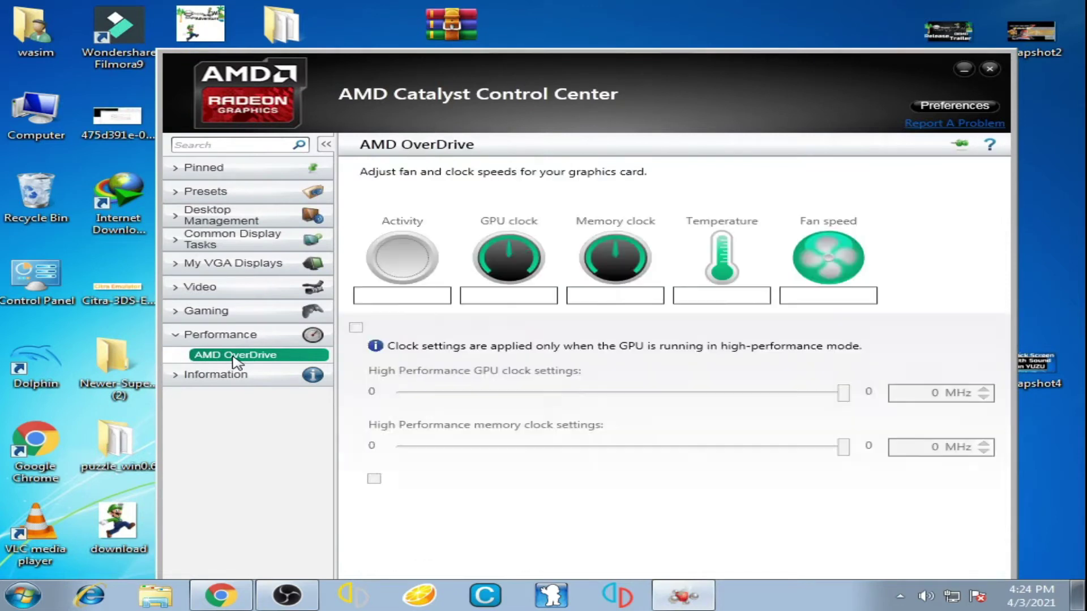
Enable Graphics OverDrive, max the GPU clock to 750 MHz and memory to 950 MHz, apply, and close
{"action": "left_click_drag", "start_coordinate": [491, 107], "coordinate": [432, 80]}
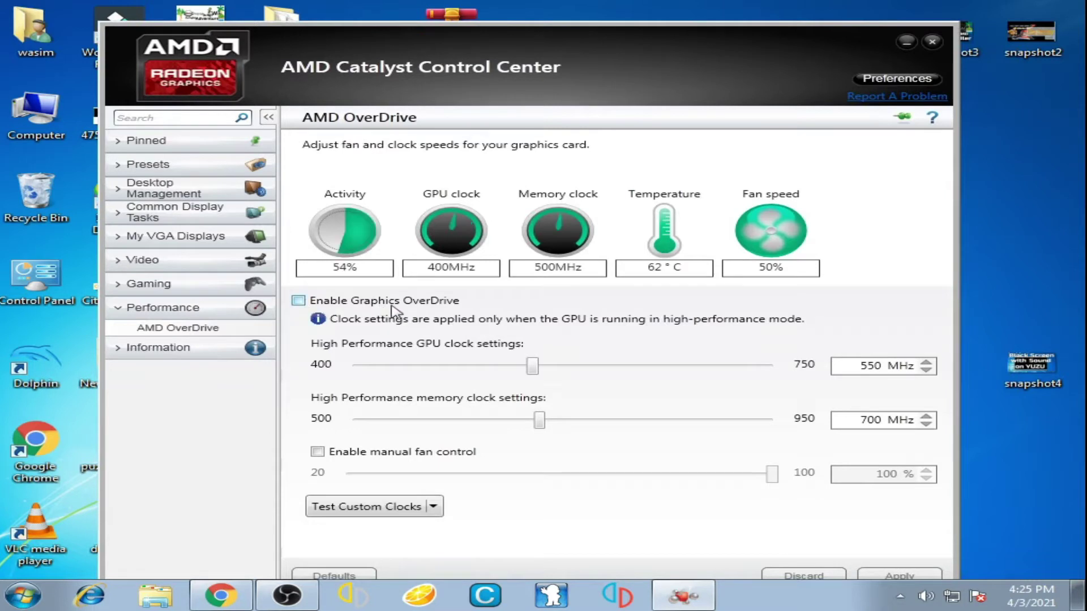
{"action": "left_click", "coordinate": [316, 304]}
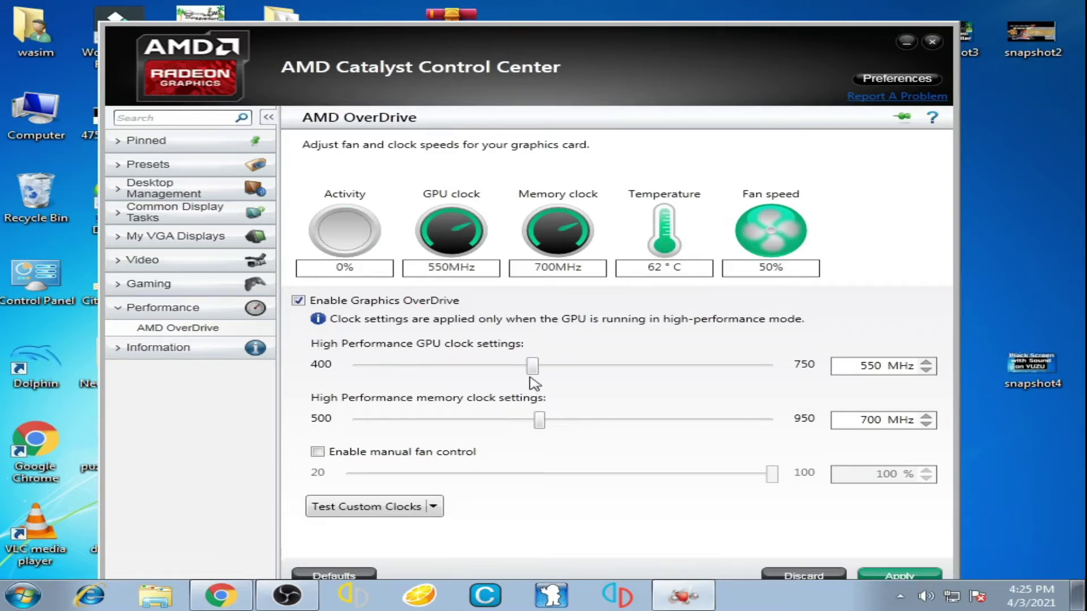
{"action": "left_click_drag", "start_coordinate": [531, 376], "coordinate": [783, 378]}
{"action": "left_click_drag", "start_coordinate": [539, 421], "coordinate": [775, 433]}
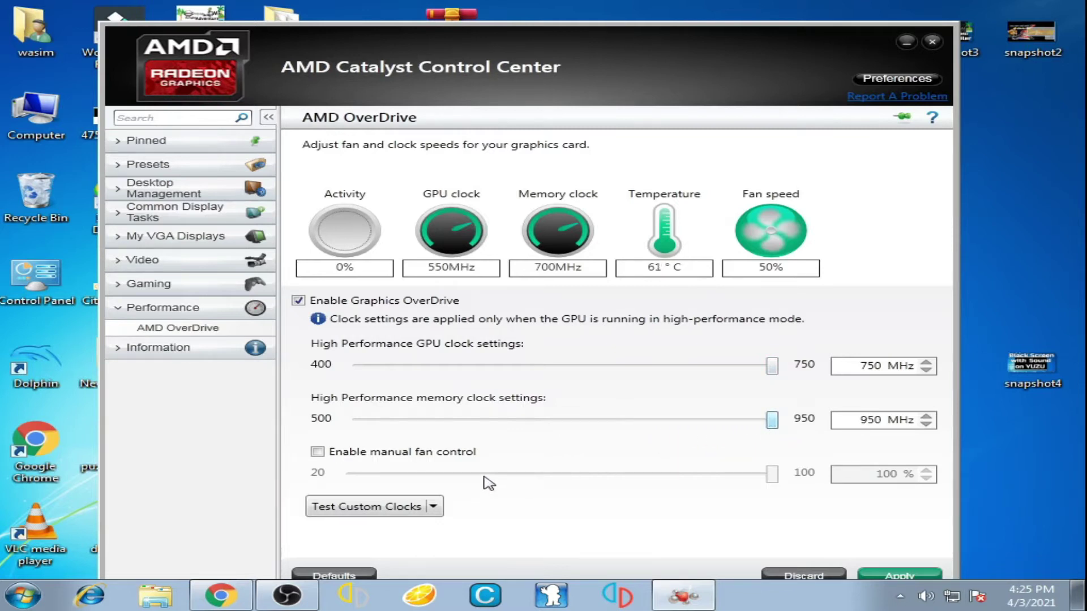
{"action": "left_click_drag", "start_coordinate": [779, 29], "coordinate": [770, 15]}
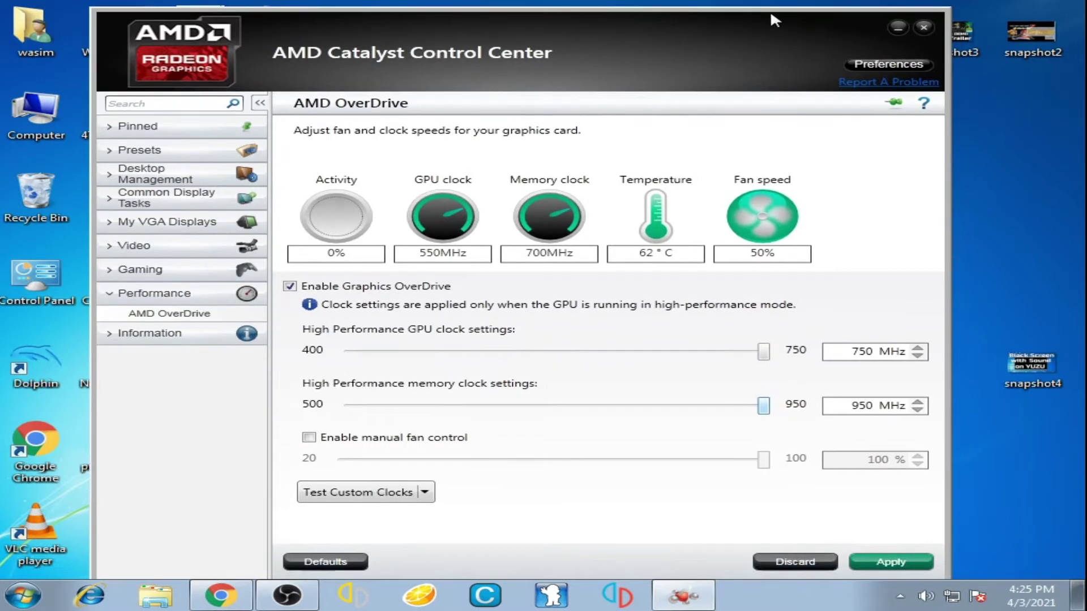
{"action": "left_click", "coordinate": [887, 563]}
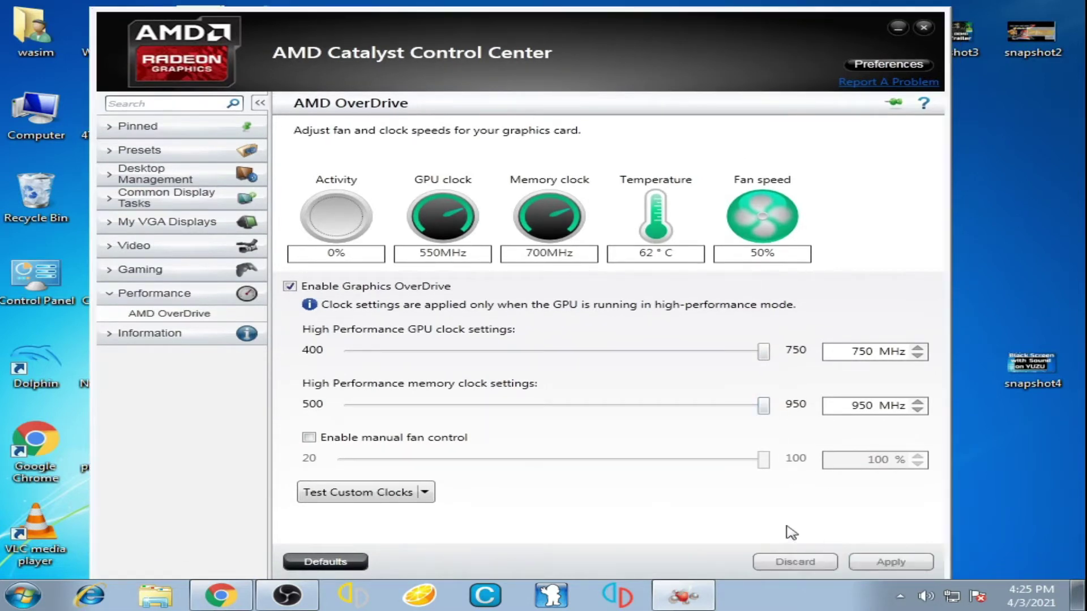
{"action": "left_click", "coordinate": [922, 28]}
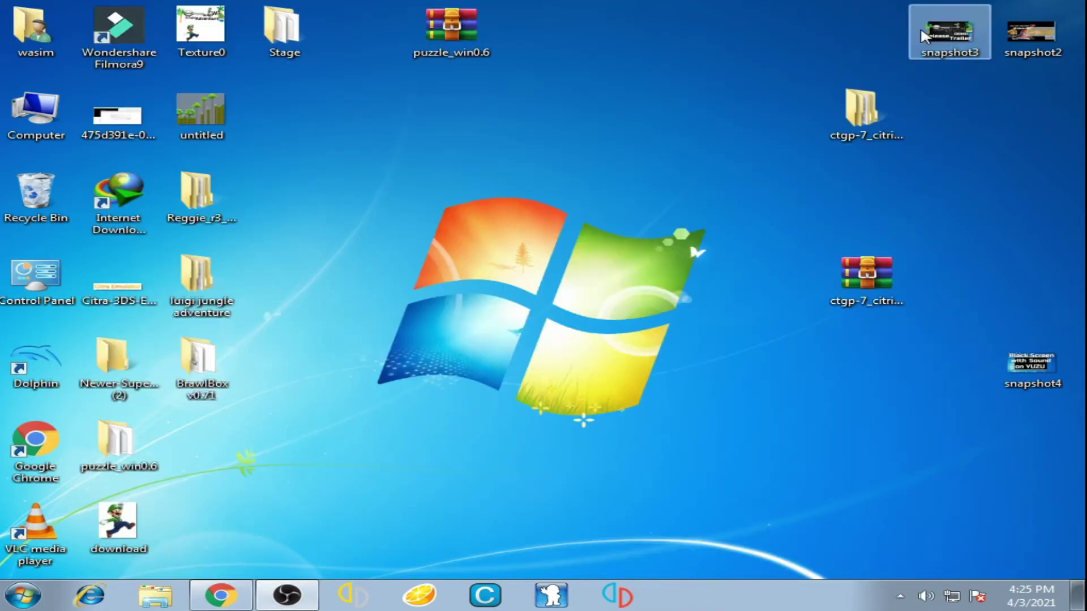
Relaunch New SUPER MARIO BROS. U in Cemu, get past the title screen and pick Story Mode file 1
{"action": "left_click", "coordinate": [485, 595]}
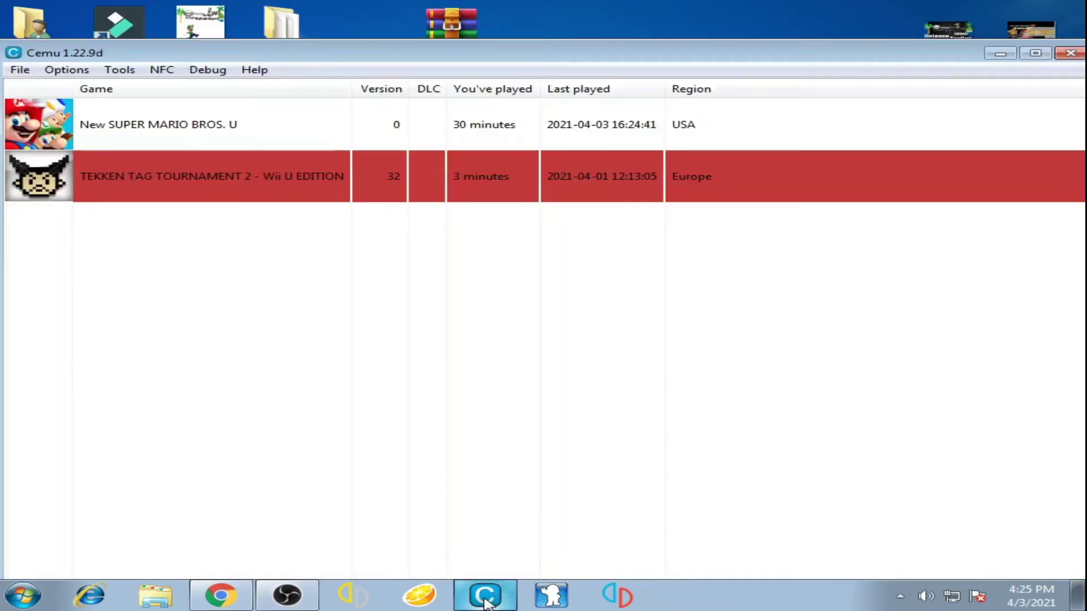
{"action": "left_click", "coordinate": [163, 135]}
{"action": "double_click", "coordinate": [158, 127]}
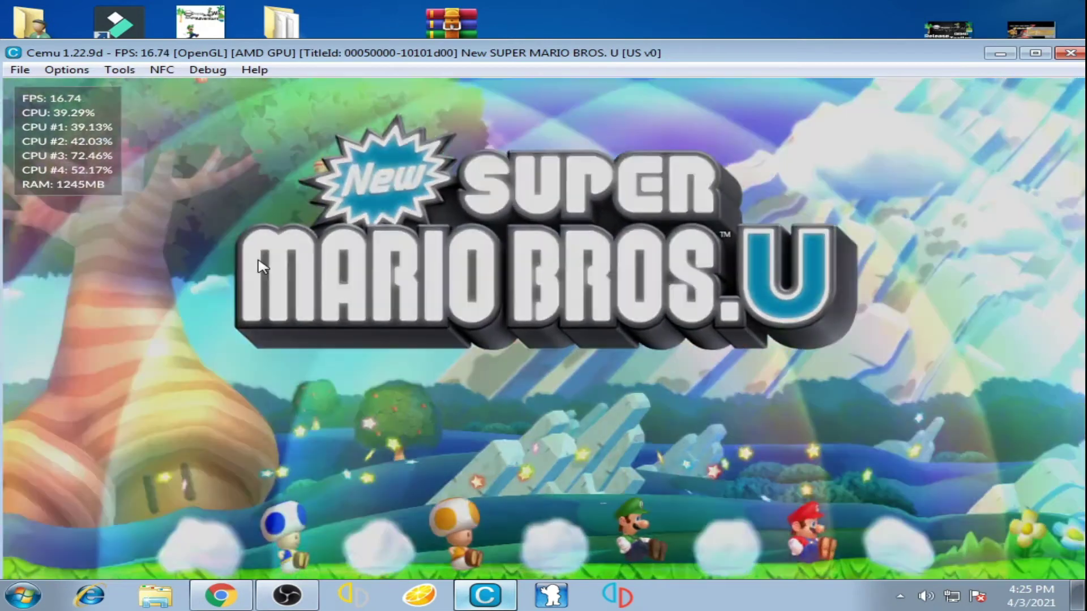
{"action": "key", "text": "Return"}
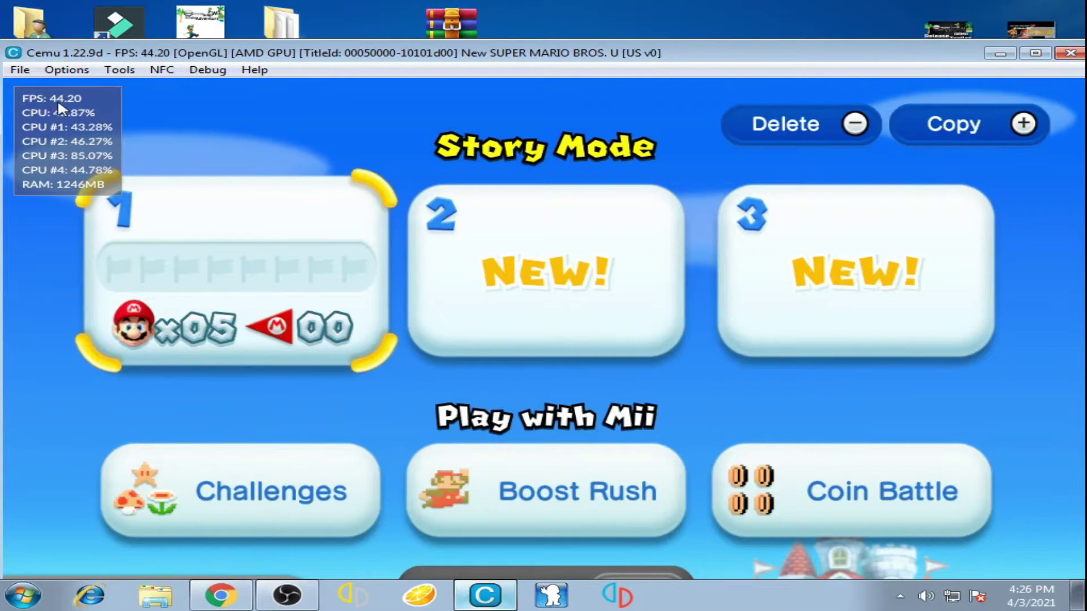
{"action": "left_click", "coordinate": [236, 241]}
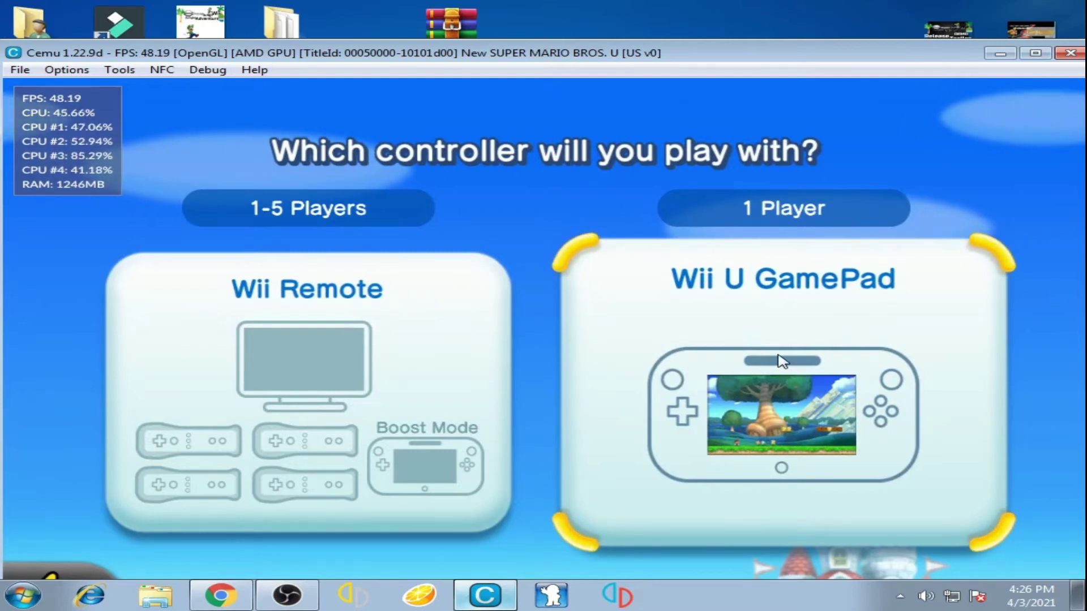
Close the Cemu game and open Catalyst Control Center's Gaming > 3D Application Settings page
{"action": "left_click", "coordinate": [1069, 52]}
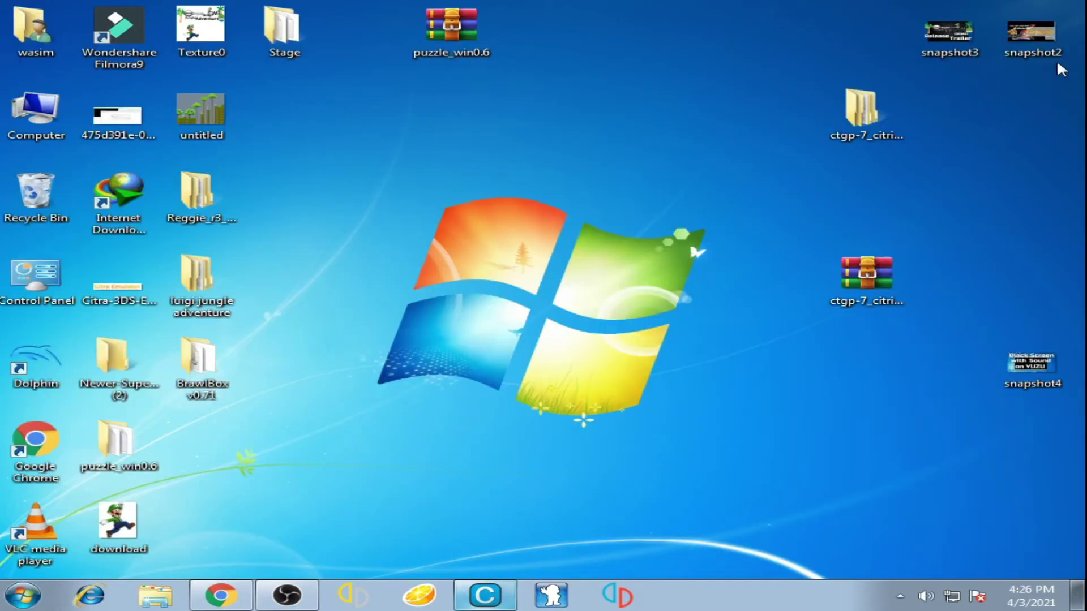
{"action": "right_click", "coordinate": [619, 178]}
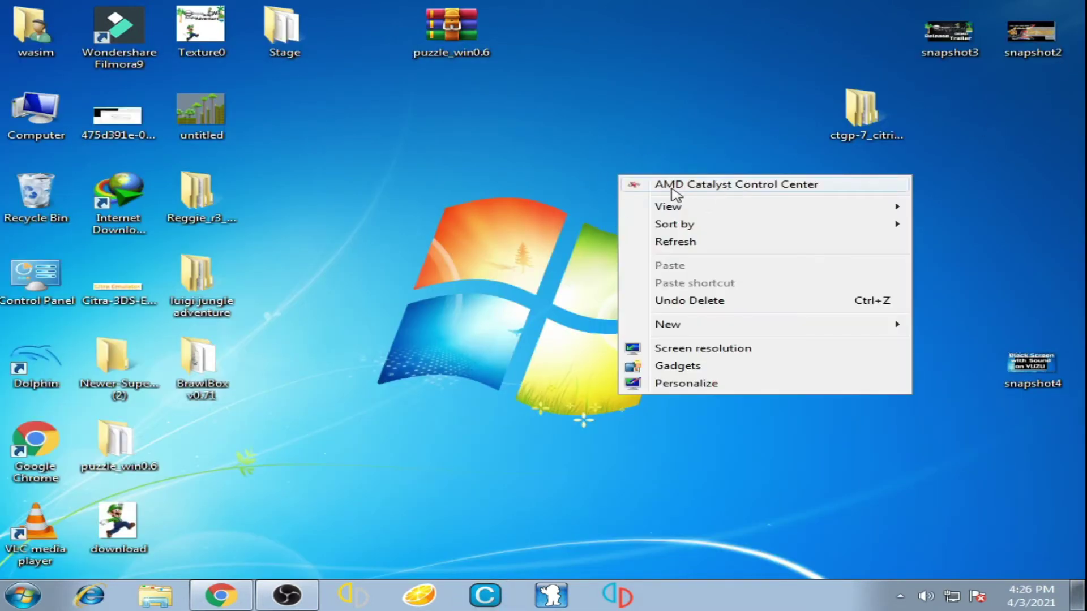
{"action": "left_click", "coordinate": [683, 187]}
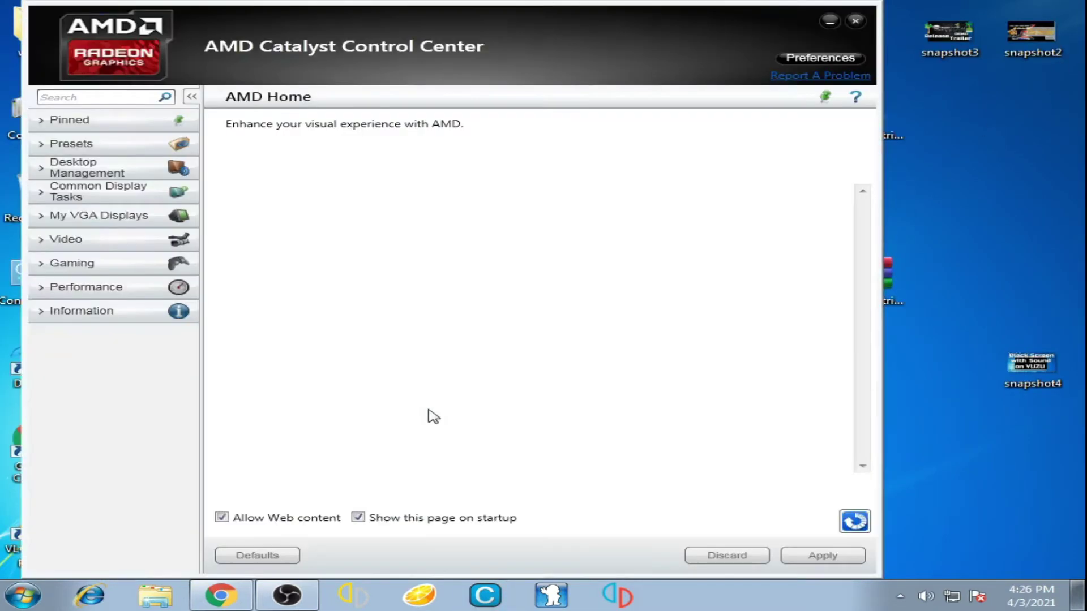
{"action": "left_click", "coordinate": [93, 266]}
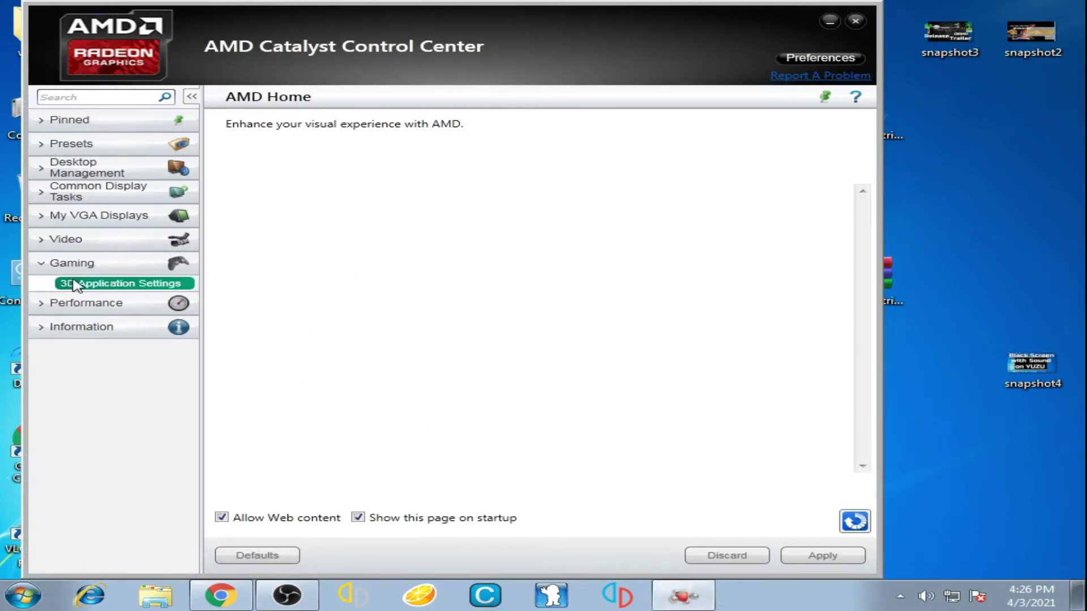
{"action": "left_click", "coordinate": [112, 284]}
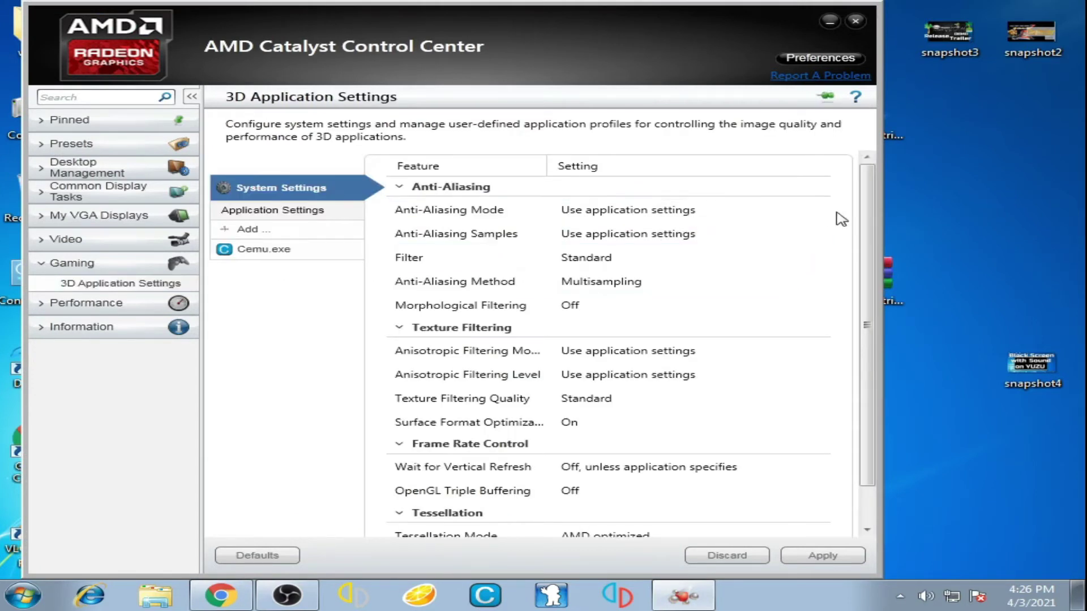
Set anti-aliasing Filter to Edge-detect, Method to Adaptive multisampling, and Morphological Filtering On
{"action": "left_click", "coordinate": [812, 210]}
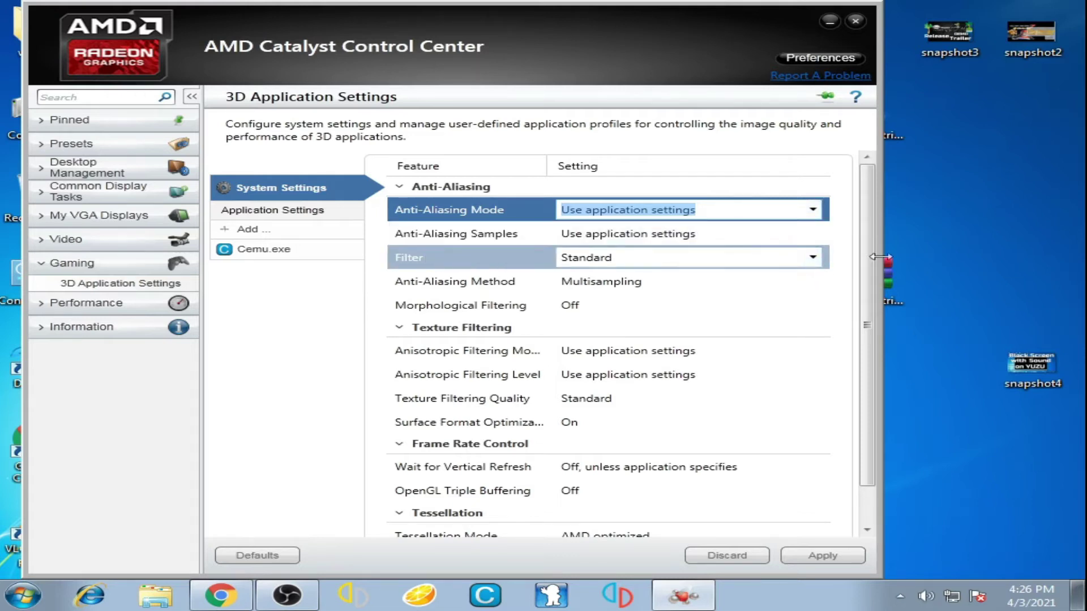
{"action": "left_click", "coordinate": [813, 258]}
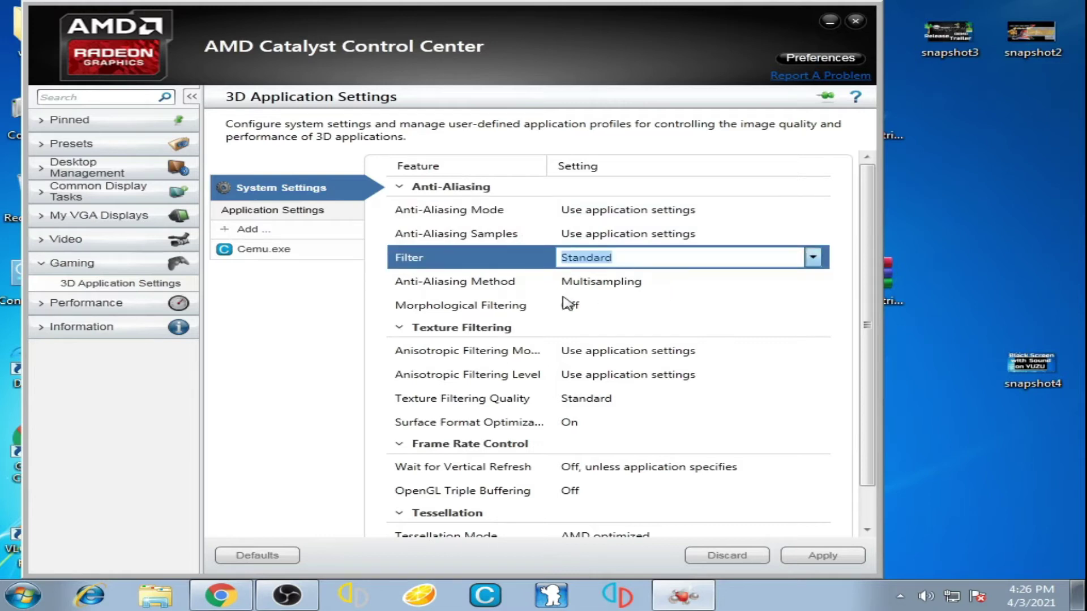
{"action": "key", "text": "Down"}
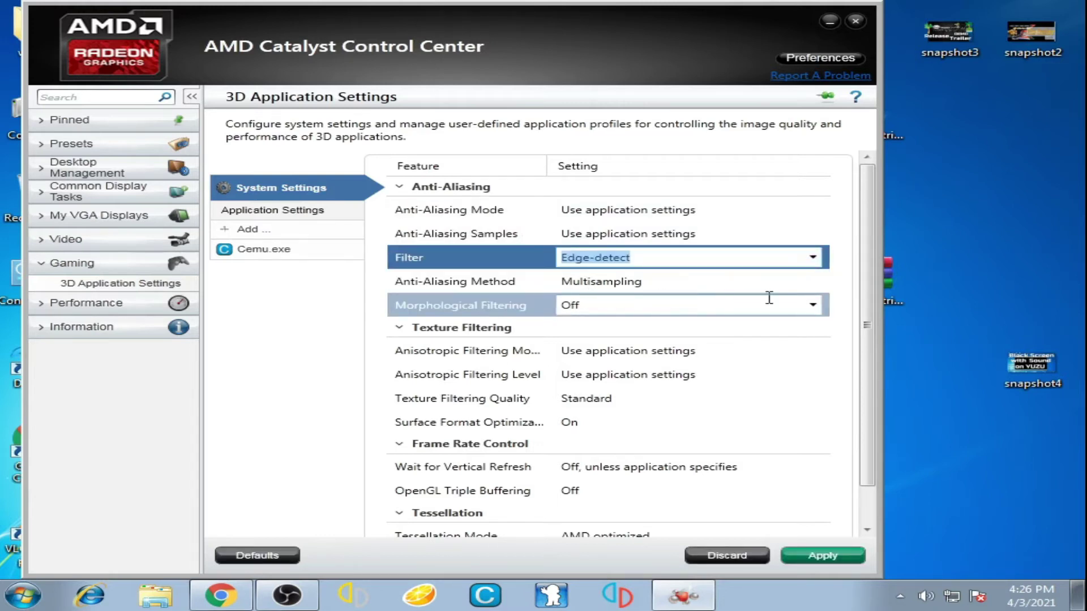
{"action": "left_click", "coordinate": [812, 282]}
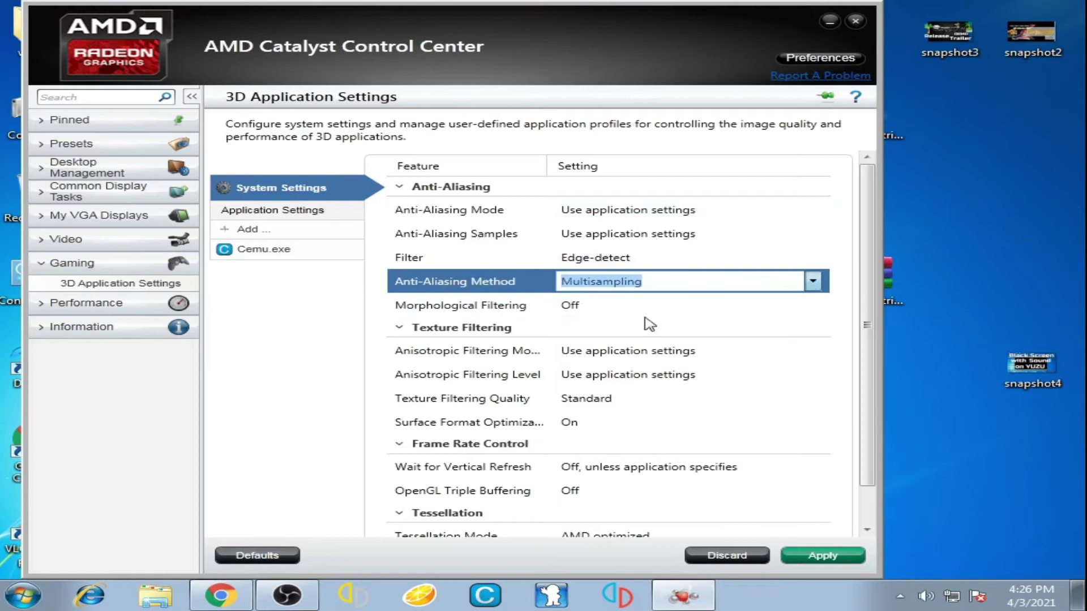
{"action": "key", "text": "Down"}
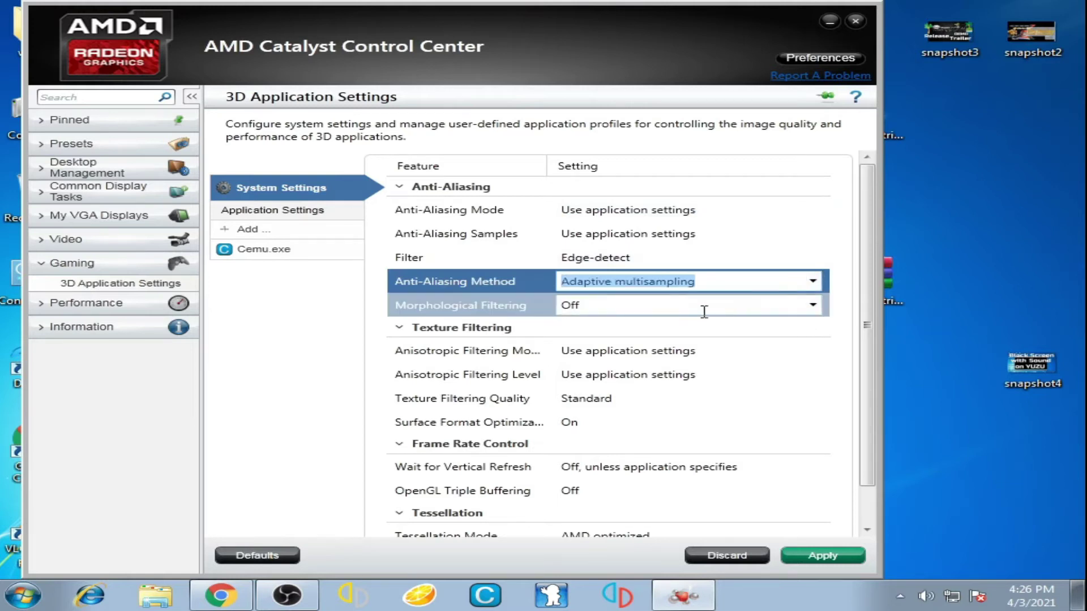
{"action": "left_click", "coordinate": [812, 307]}
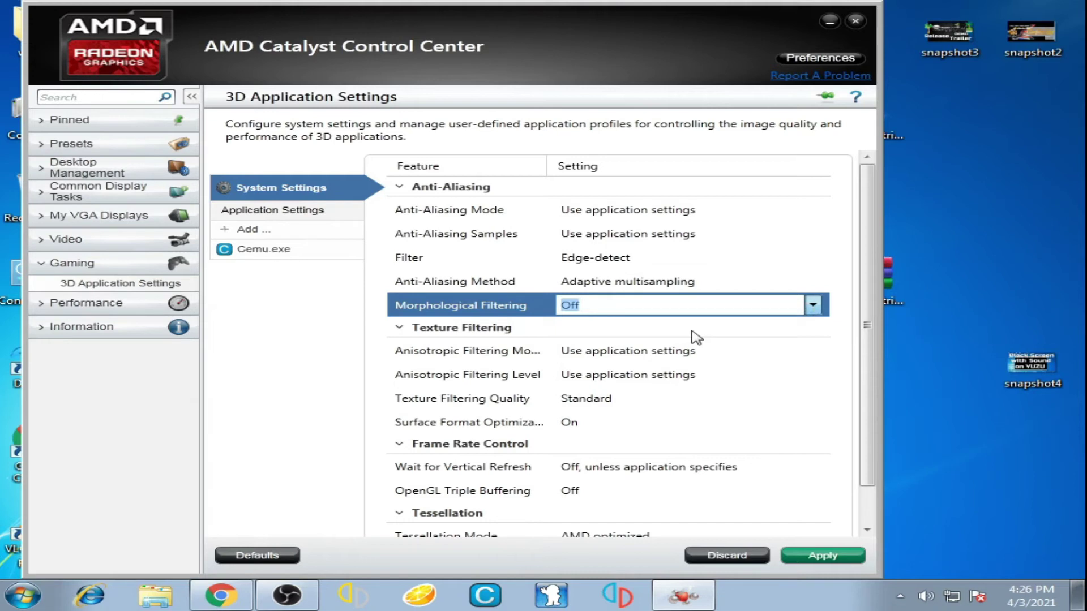
{"action": "key", "text": "Down"}
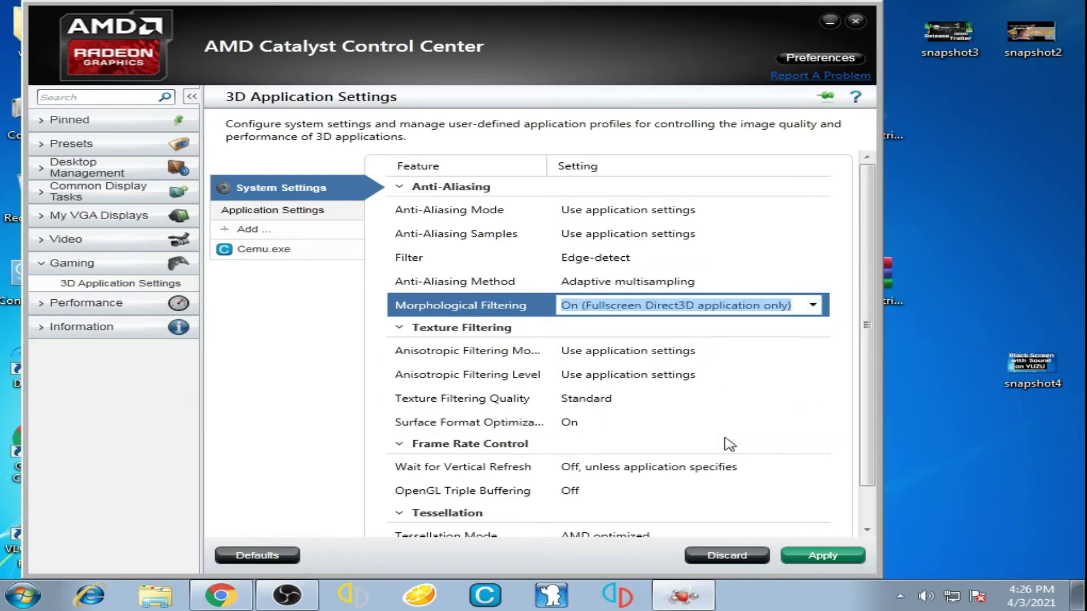
Set Texture Filtering Quality to Performance among the anisotropic and texture filtering options
{"action": "left_click", "coordinate": [813, 352]}
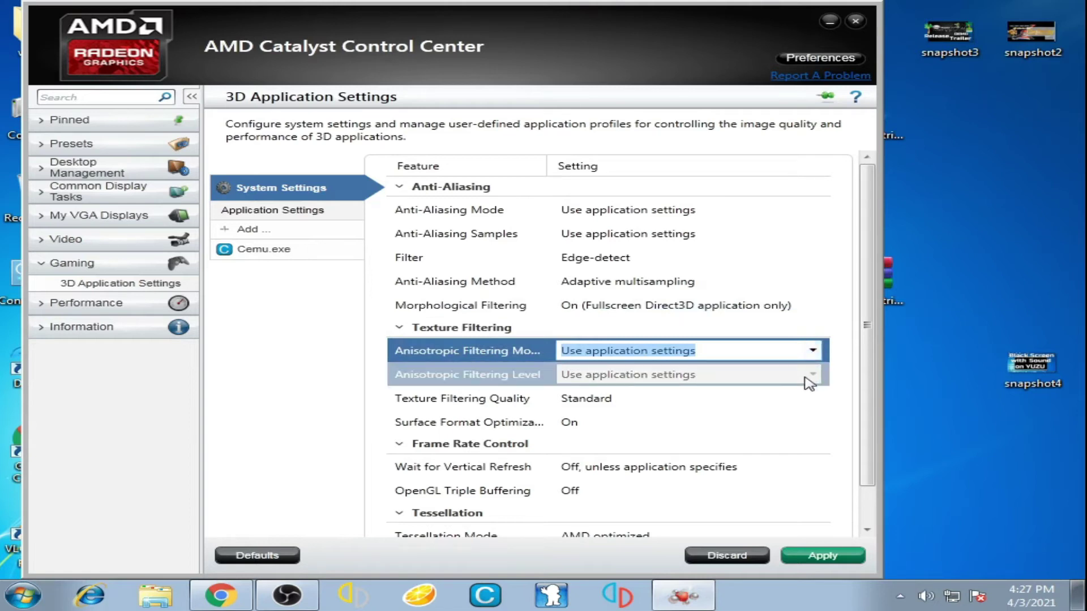
{"action": "left_click", "coordinate": [808, 383]}
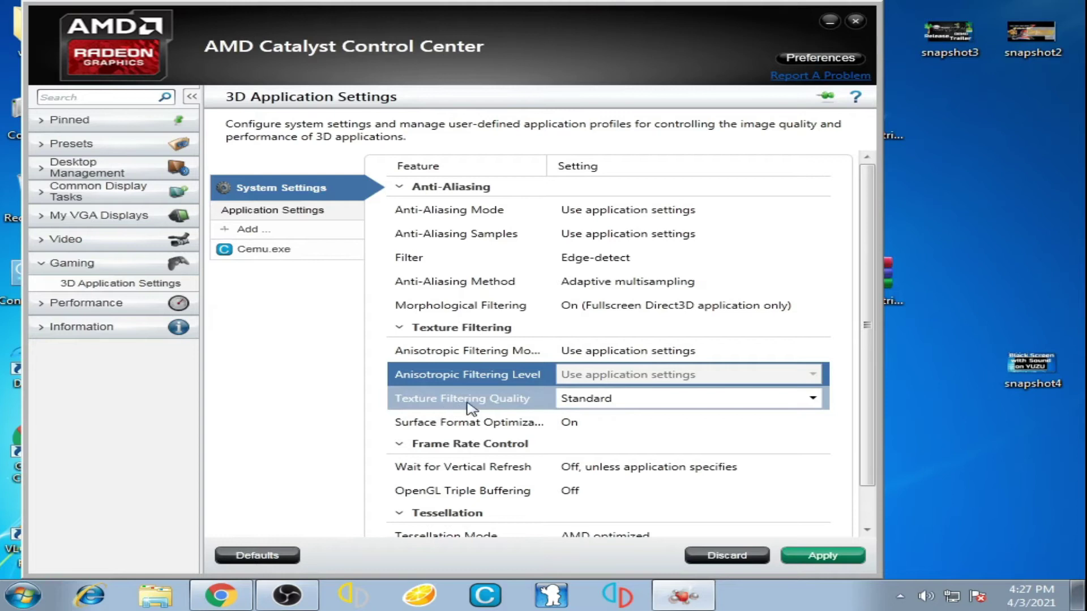
{"action": "left_click", "coordinate": [813, 400]}
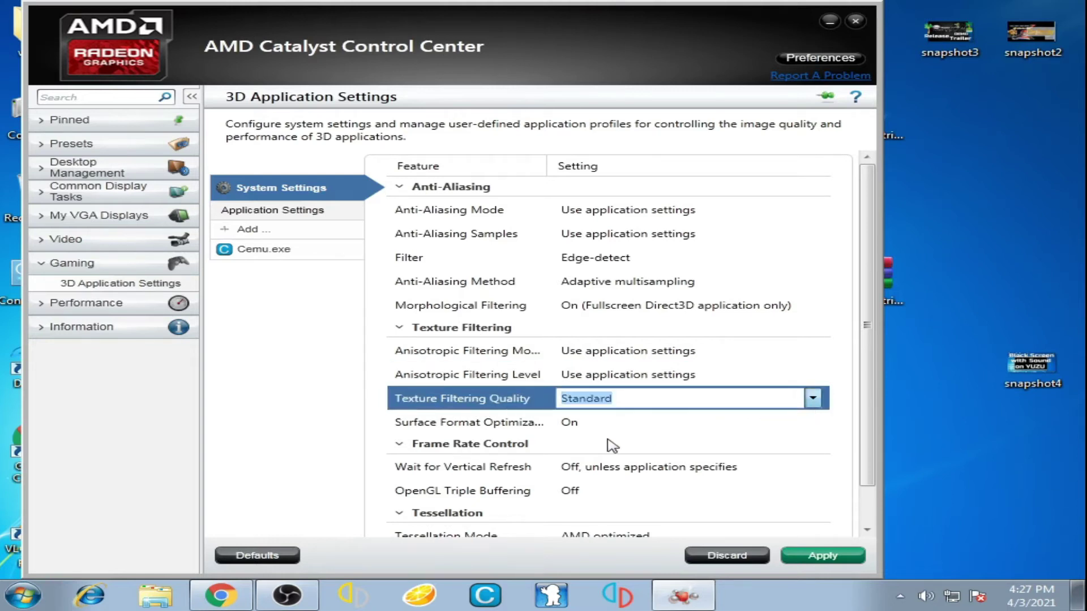
{"action": "scroll", "coordinate": [613, 446], "scroll_direction": "up", "scroll_amount": 1}
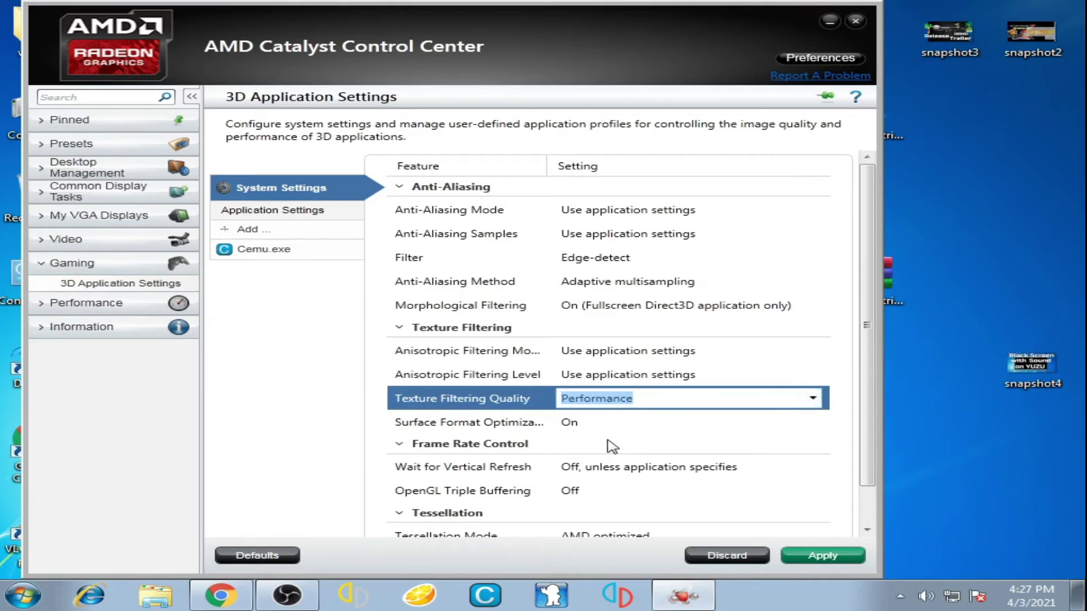
{"action": "left_click", "coordinate": [813, 423]}
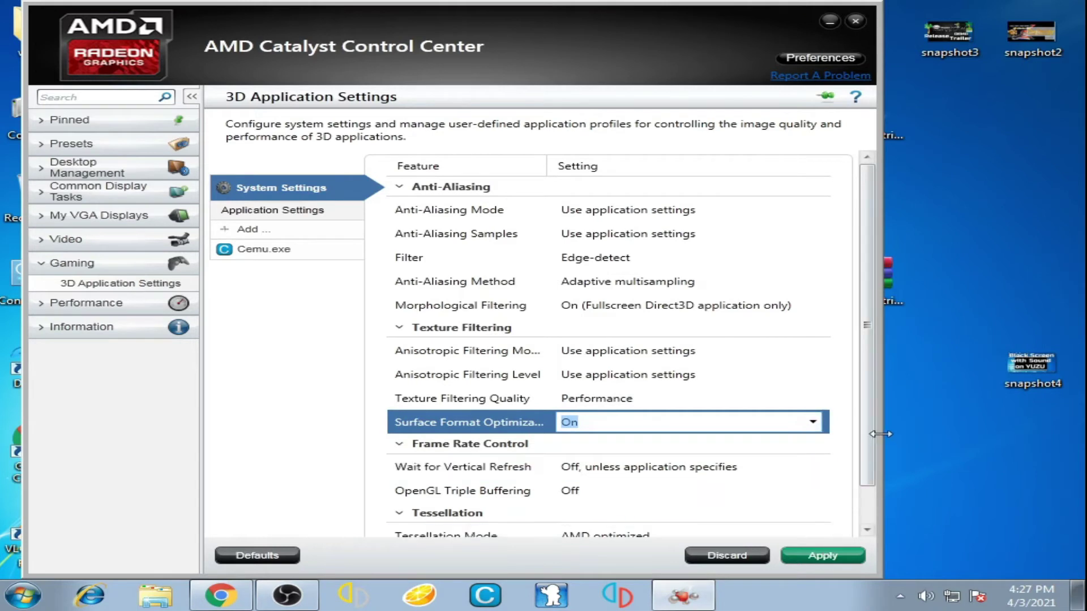
Turn OpenGL Triple Buffering On, apply the 3D settings, and close Catalyst Control Center
{"action": "scroll", "coordinate": [866, 475], "scroll_direction": "down", "scroll_amount": 2}
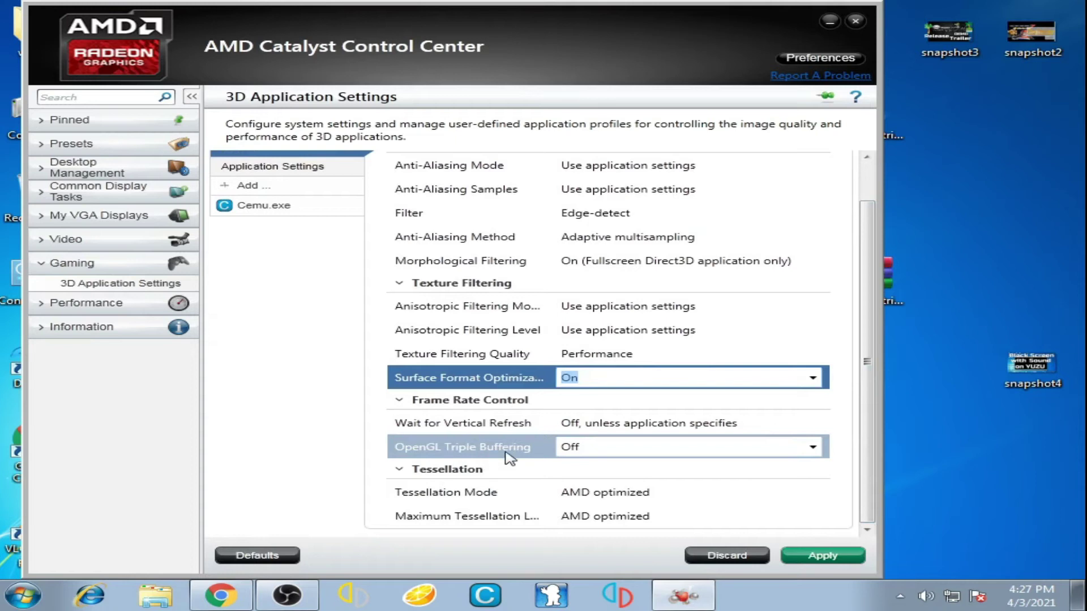
{"action": "left_click", "coordinate": [814, 447]}
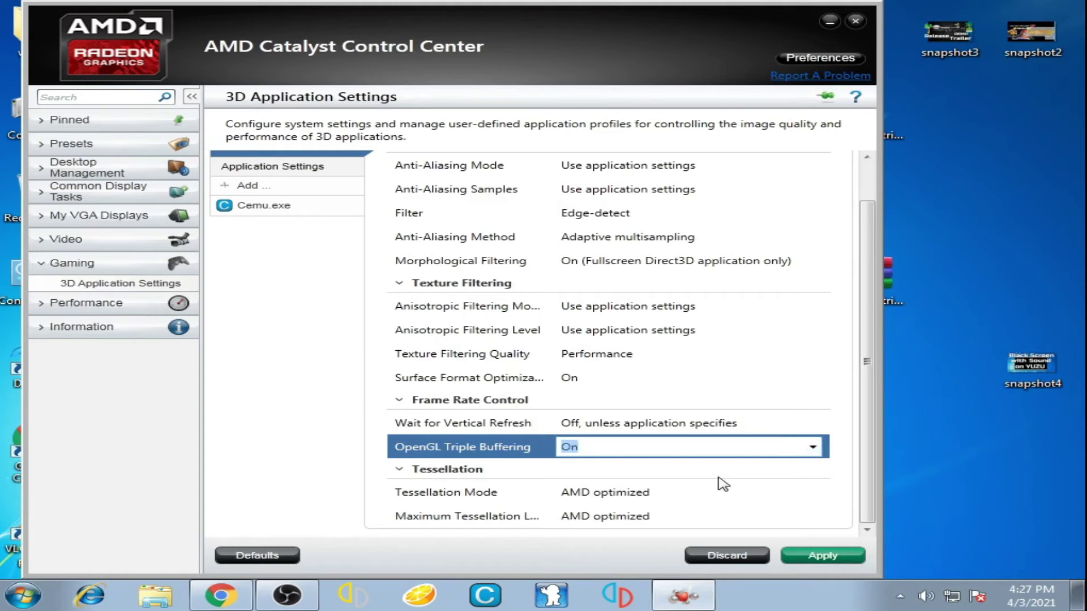
{"action": "left_click", "coordinate": [825, 557]}
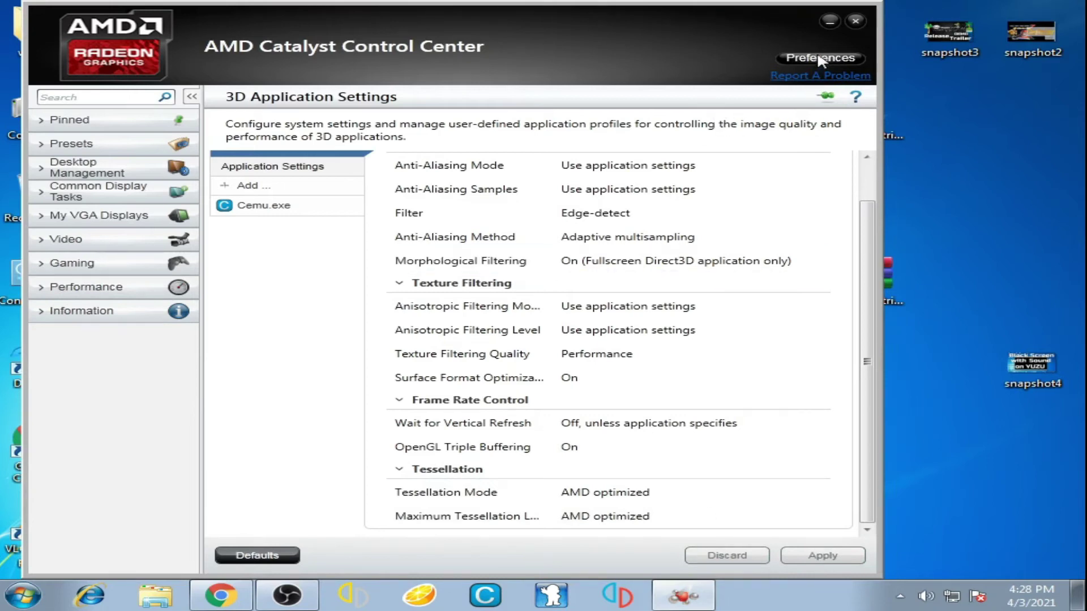
{"action": "left_click", "coordinate": [854, 23]}
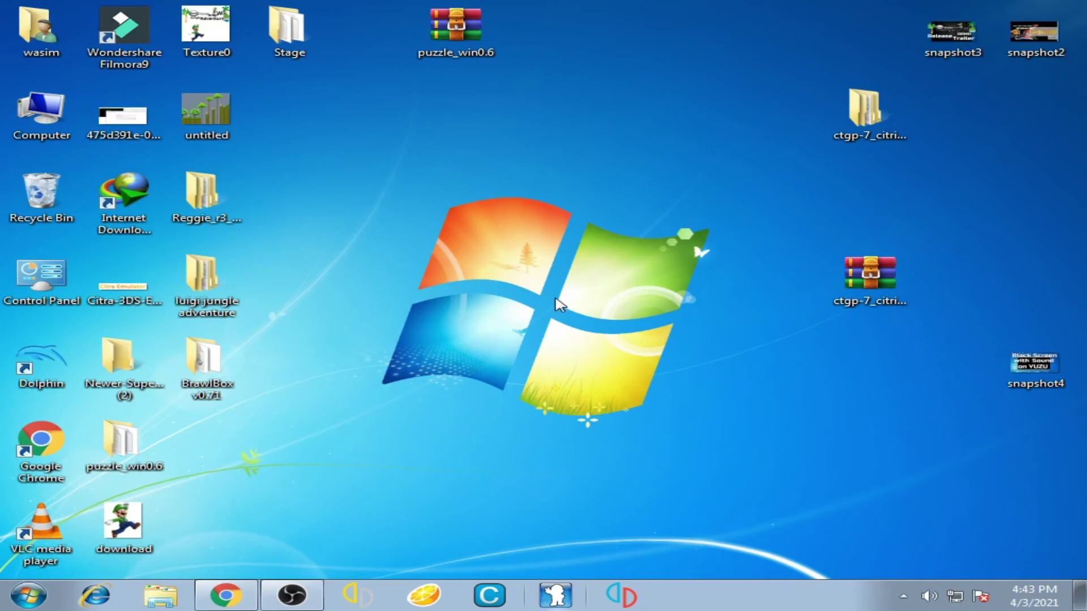
Reopen Catalyst's AMD OverDrive page and apply minimum clocks: 400 MHz GPU, 500 MHz memory
{"action": "right_click", "coordinate": [557, 304]}
{"action": "left_click", "coordinate": [615, 308]}
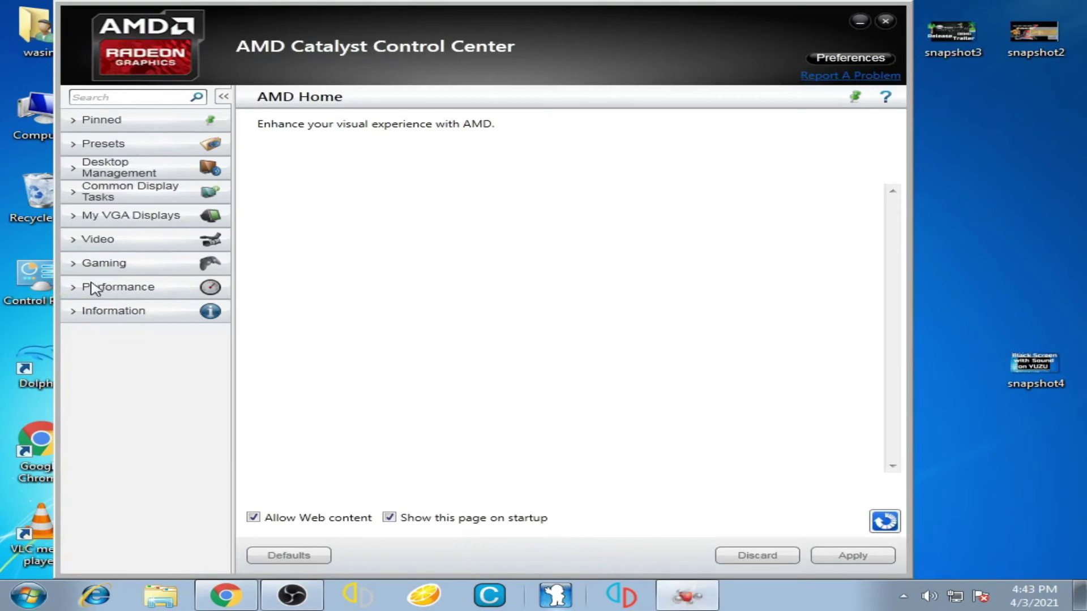
{"action": "left_click", "coordinate": [96, 287]}
{"action": "left_click", "coordinate": [117, 307]}
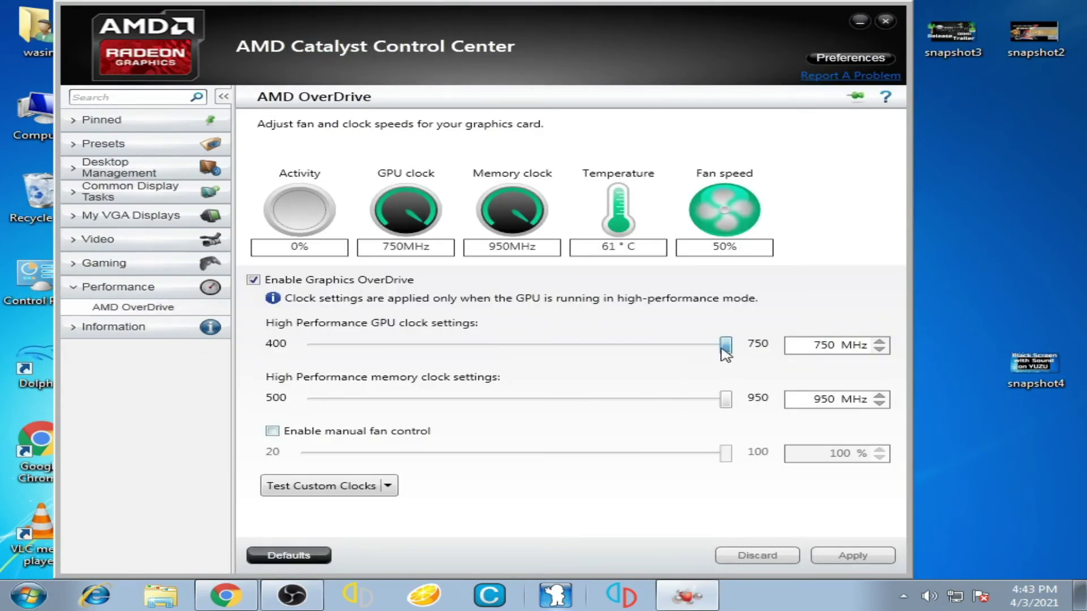
{"action": "left_click_drag", "start_coordinate": [725, 346], "coordinate": [717, 347]}
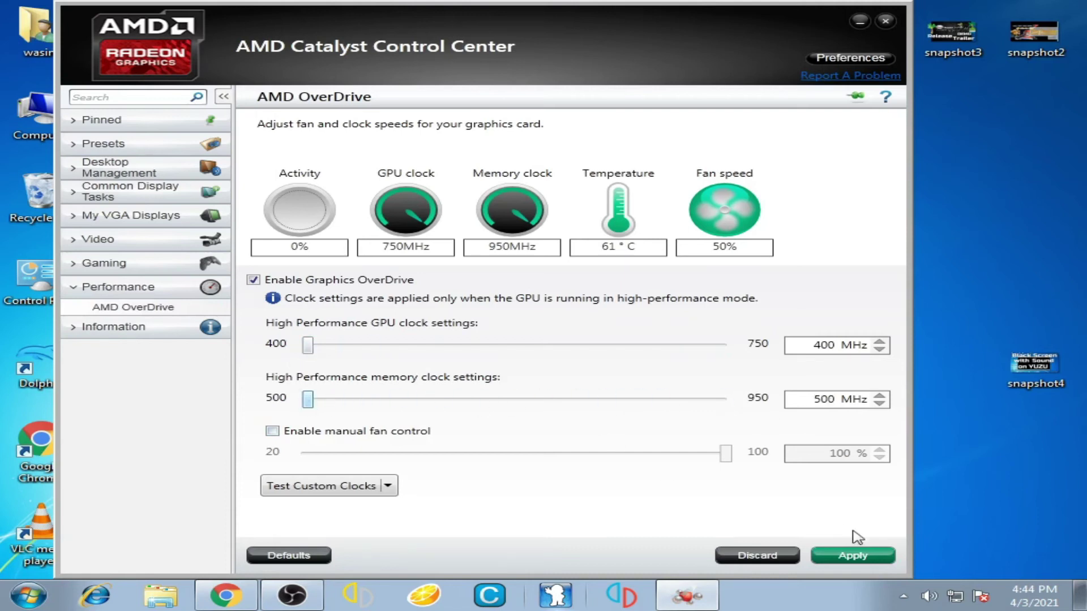
{"action": "left_click", "coordinate": [858, 558]}
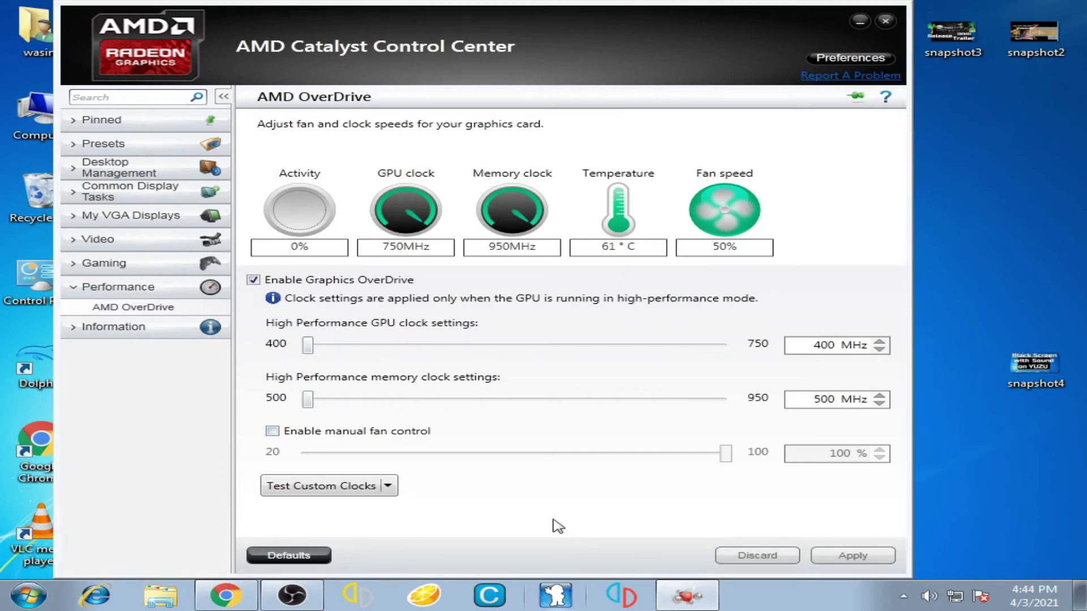
Relaunch New Super Mario Bros. U in Cemu and enter a level, running at about 9 FPS
{"action": "left_click", "coordinate": [489, 595]}
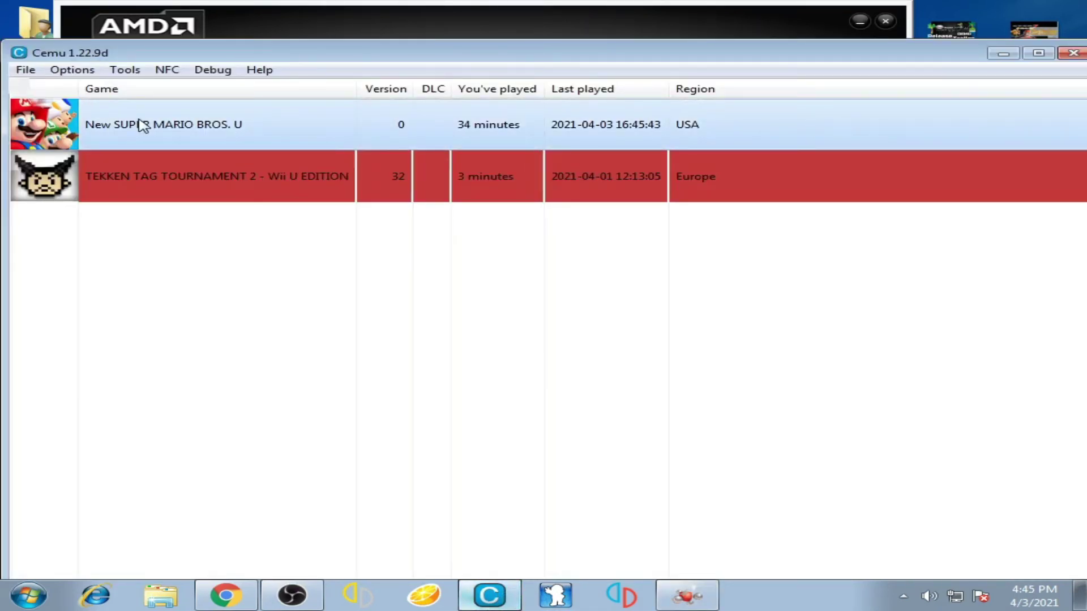
{"action": "double_click", "coordinate": [142, 125]}
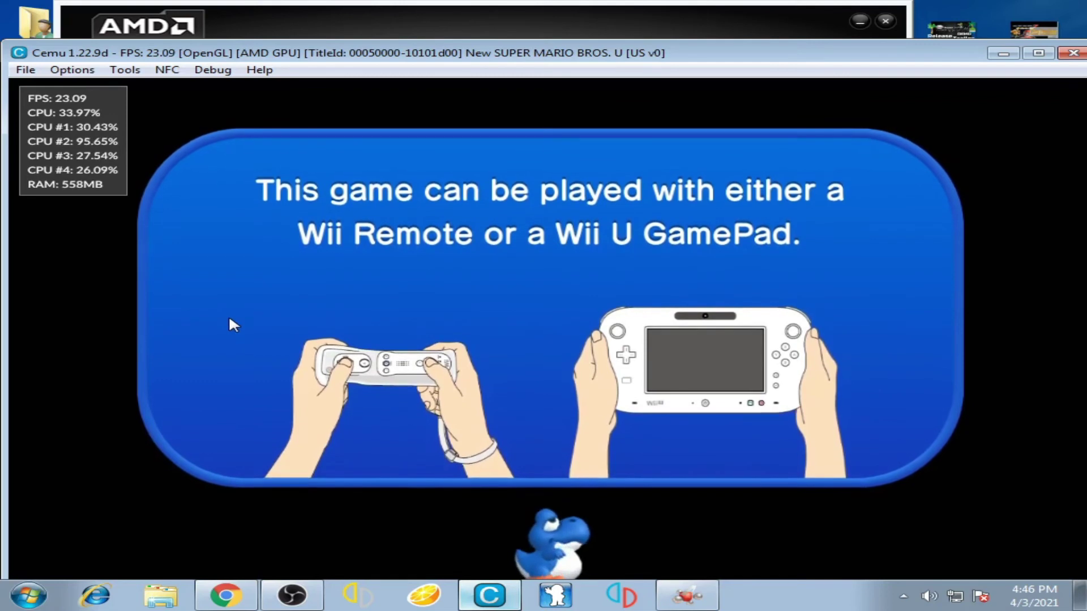
{"action": "left_click", "coordinate": [224, 310]}
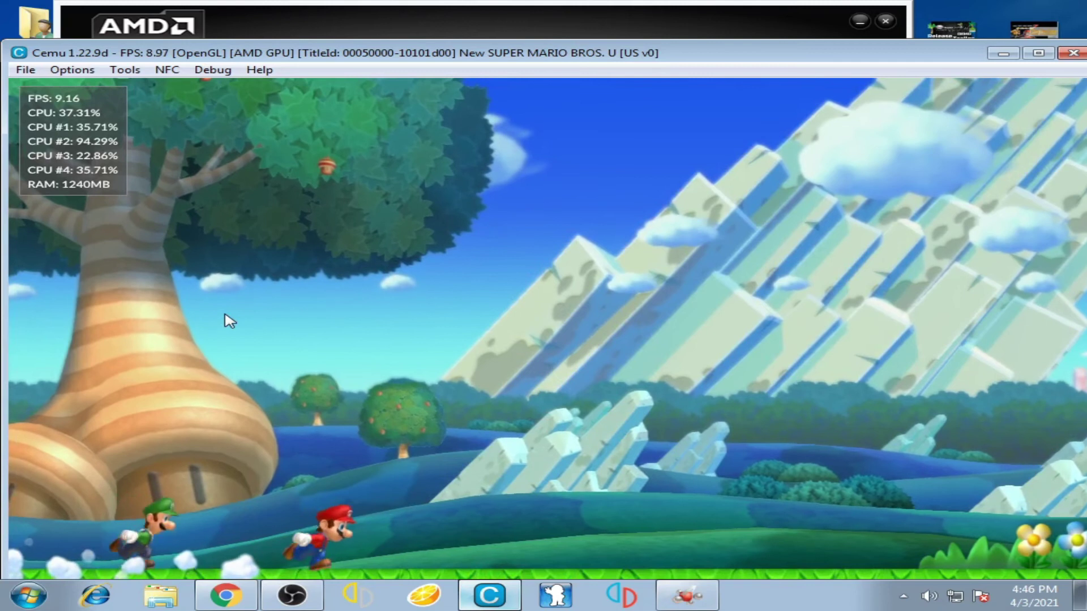
Close the game and apply maximum OverDrive clocks: 750 MHz GPU and 950 MHz memory
{"action": "left_click", "coordinate": [1073, 53]}
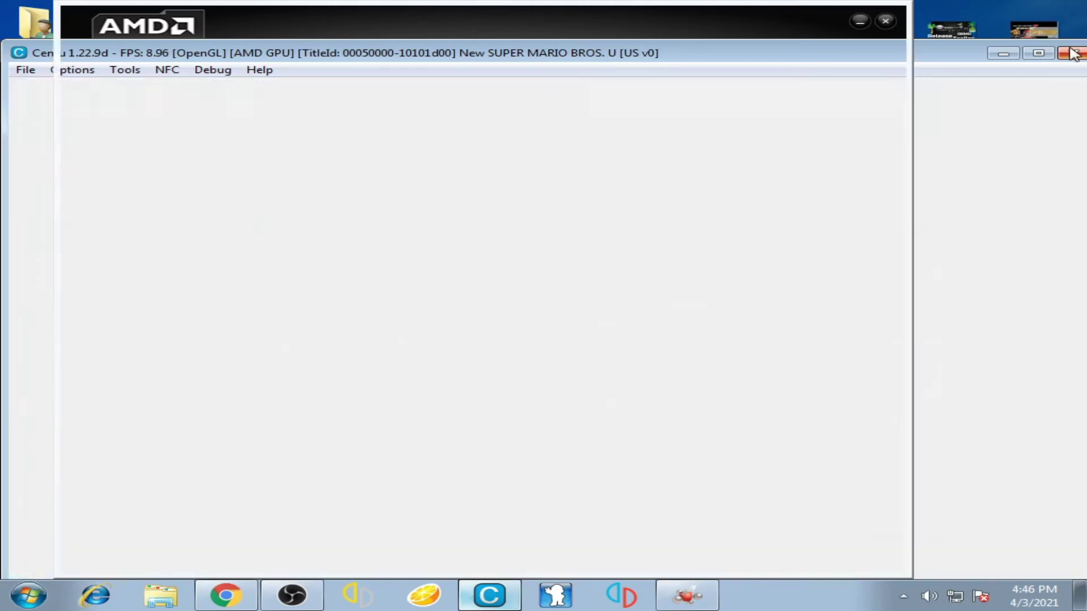
{"action": "left_click_drag", "start_coordinate": [308, 346], "coordinate": [313, 344]}
{"action": "left_click_drag", "start_coordinate": [530, 346], "coordinate": [729, 362]}
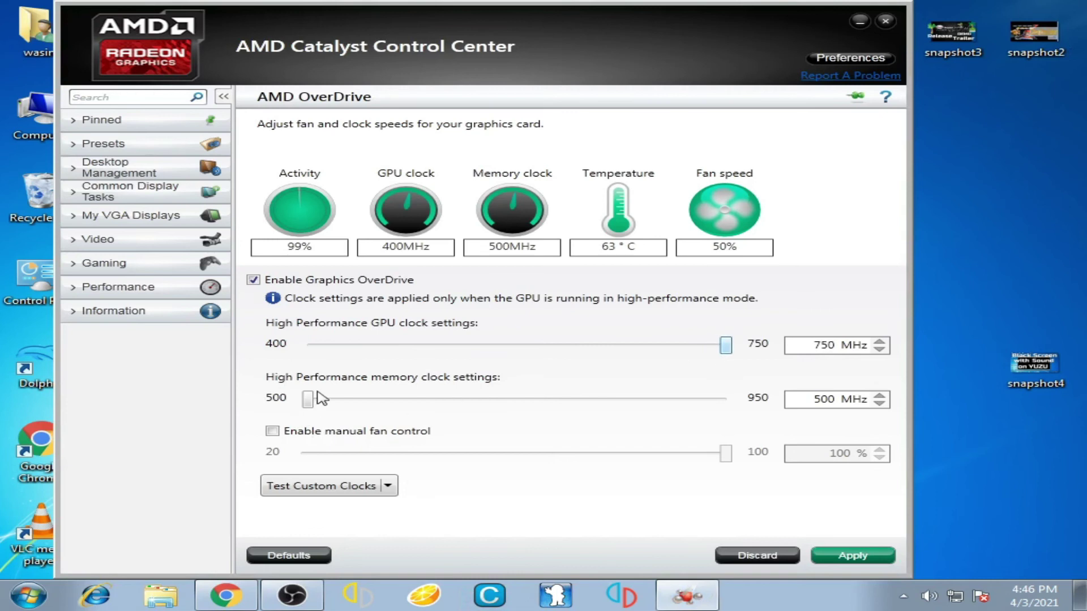
{"action": "left_click_drag", "start_coordinate": [312, 403], "coordinate": [727, 416]}
{"action": "left_click", "coordinate": [869, 557]}
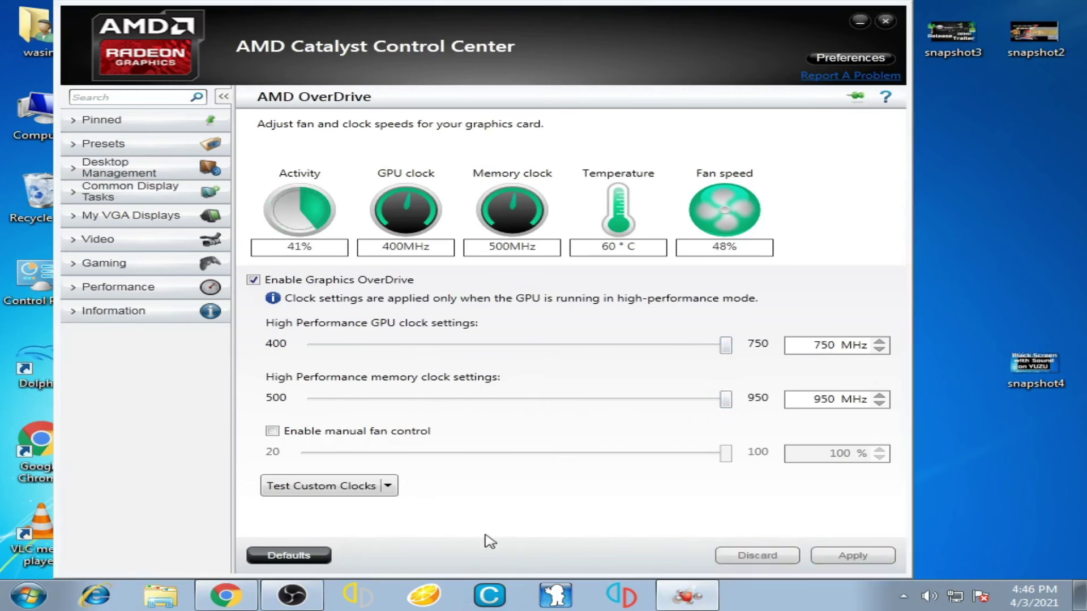
{"action": "left_click", "coordinate": [490, 595]}
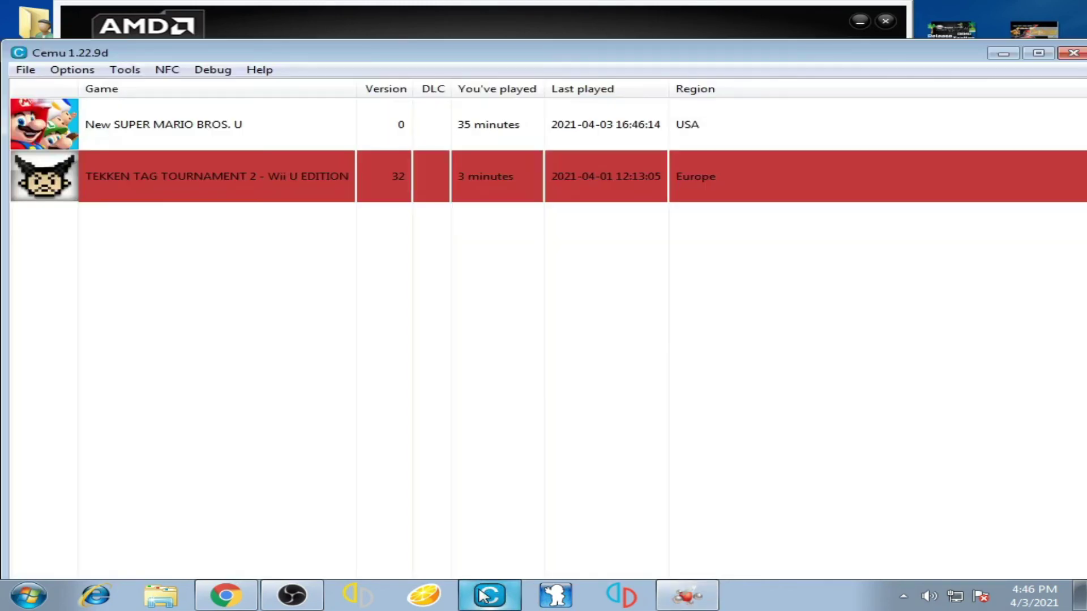
Launch New Super Mario Bros. U from the Cemu game list and reposition its window
{"action": "left_click", "coordinate": [126, 115]}
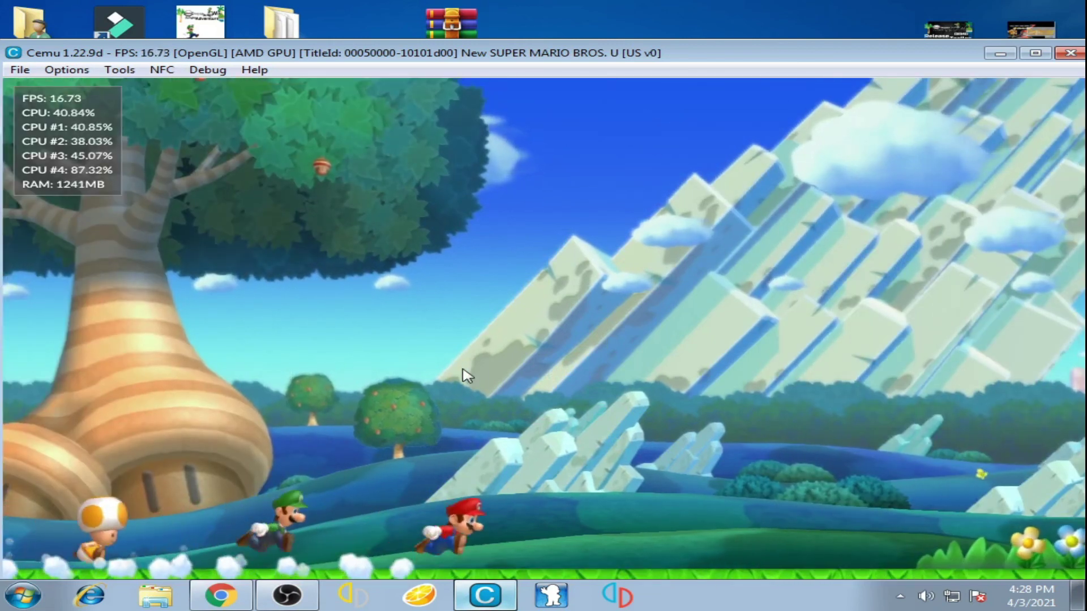
{"action": "left_click_drag", "start_coordinate": [791, 54], "coordinate": [785, 160]}
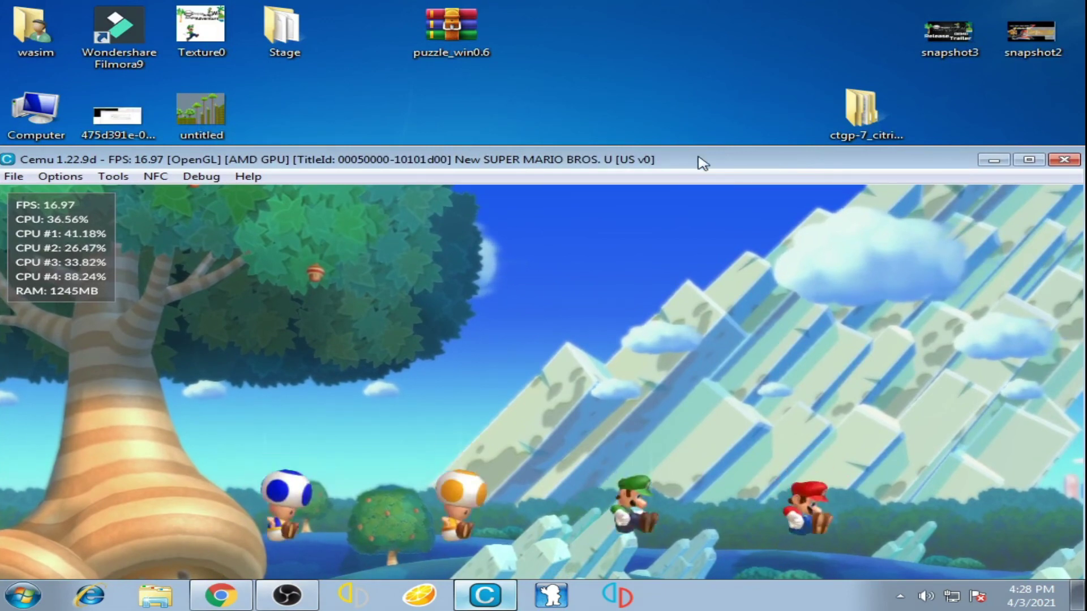
{"action": "left_click_drag", "start_coordinate": [703, 163], "coordinate": [711, 75]}
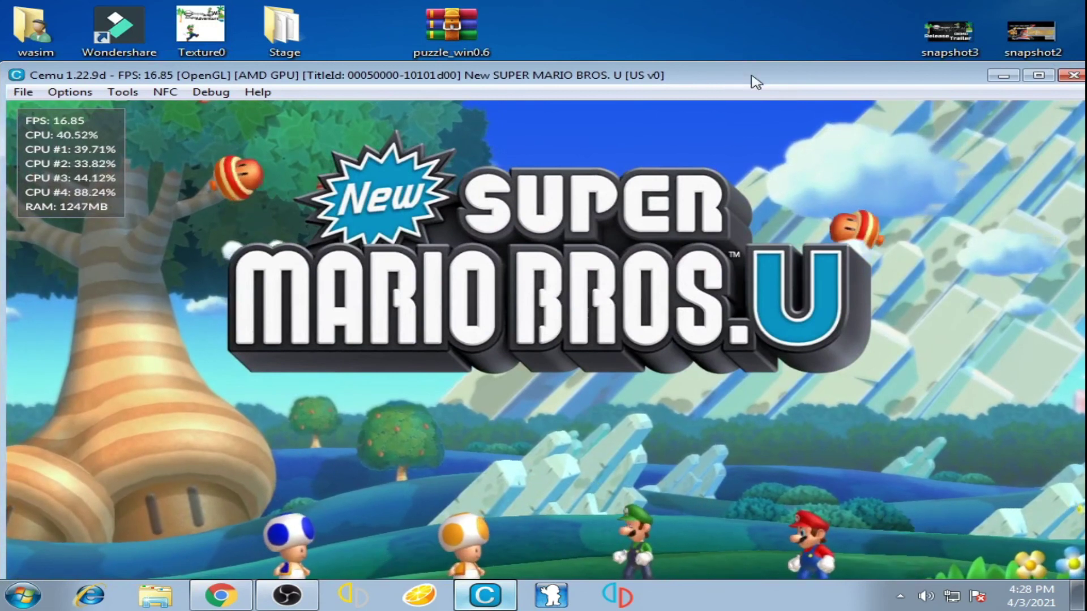
{"action": "left_click_drag", "start_coordinate": [749, 76], "coordinate": [745, 58]}
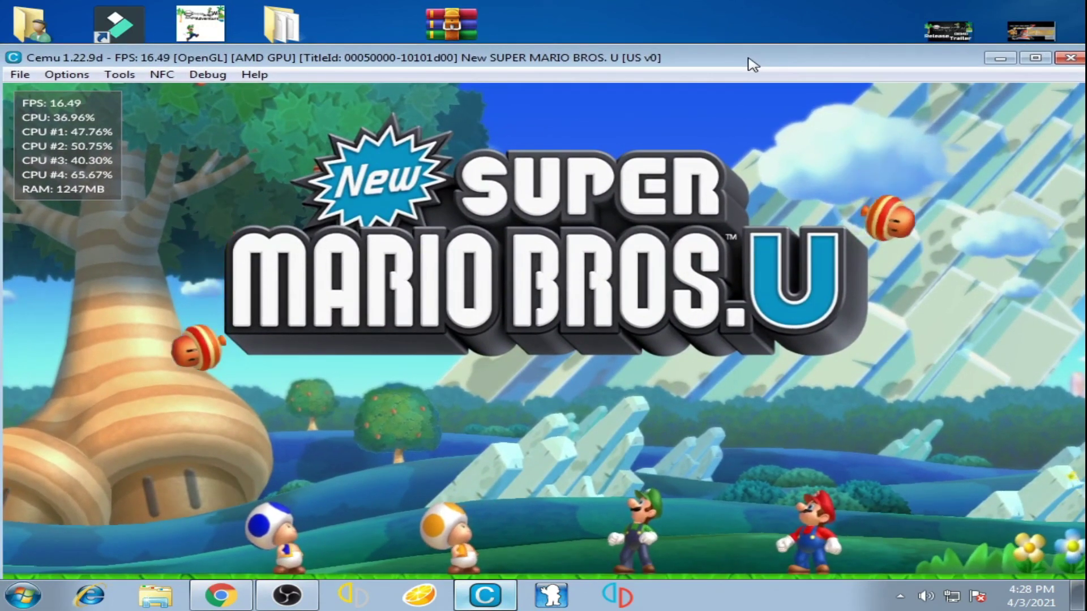
Advance past the title screen, choosing story file 1 and the Wii U GamePad controller
{"action": "key", "text": "Return"}
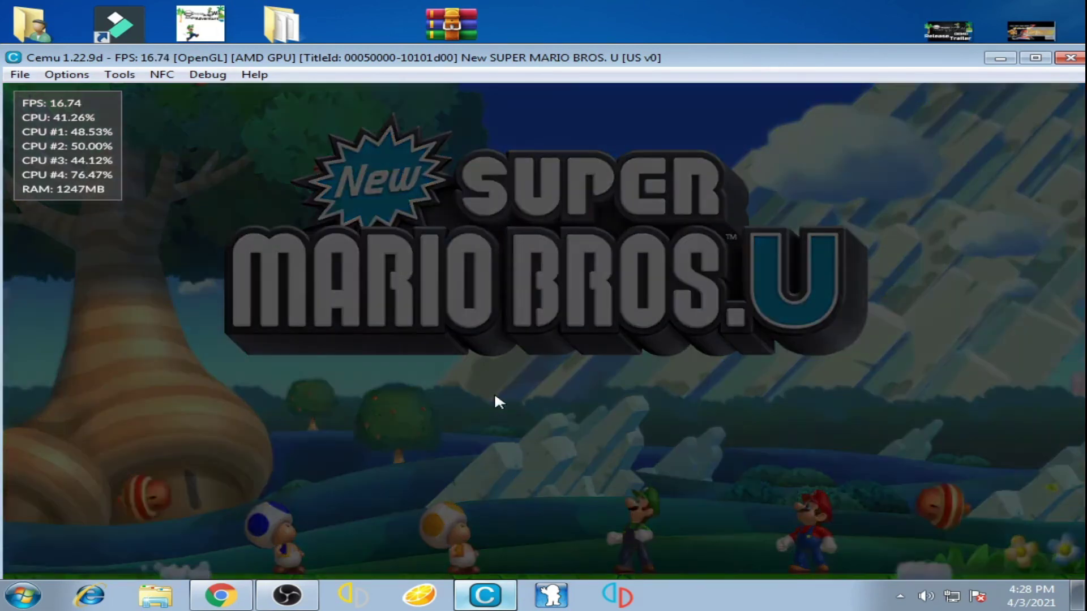
{"action": "key", "text": "Return"}
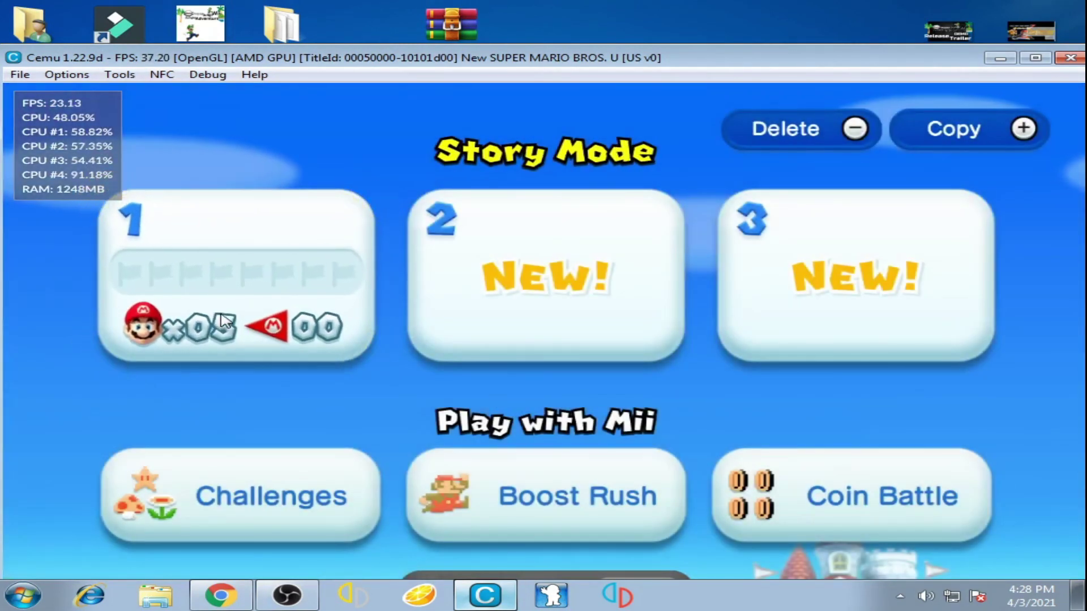
{"action": "key", "text": "Return"}
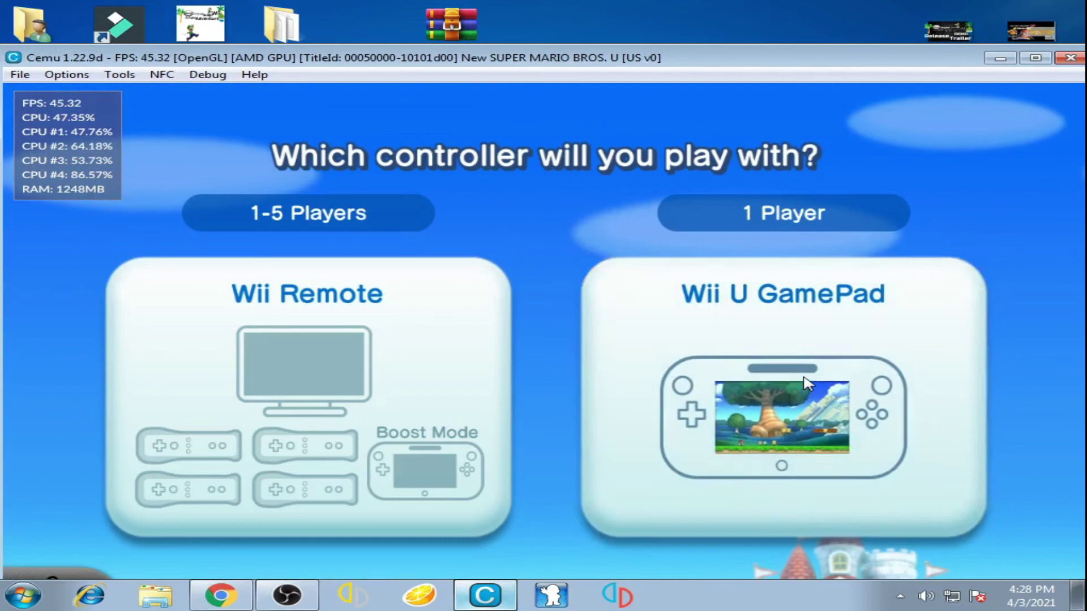